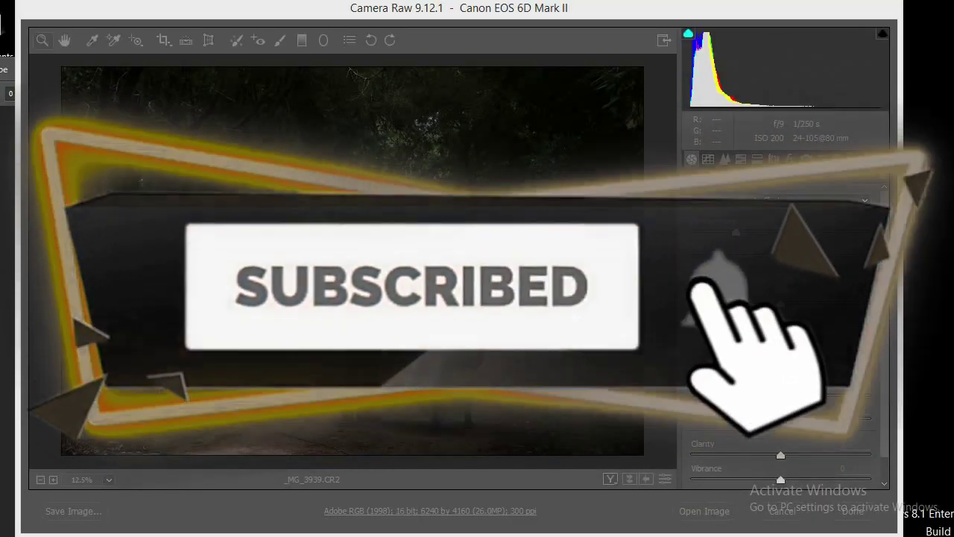
Examine the underexposed wedding photo up close, including the bride's face, the groom's head and the dark background
left_click(393, 261)
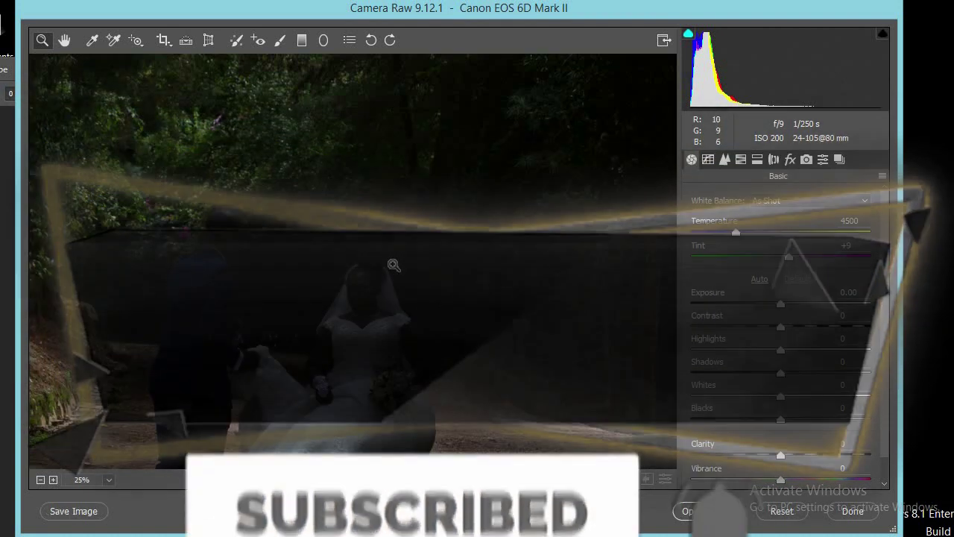
left_click(393, 261, "alt")
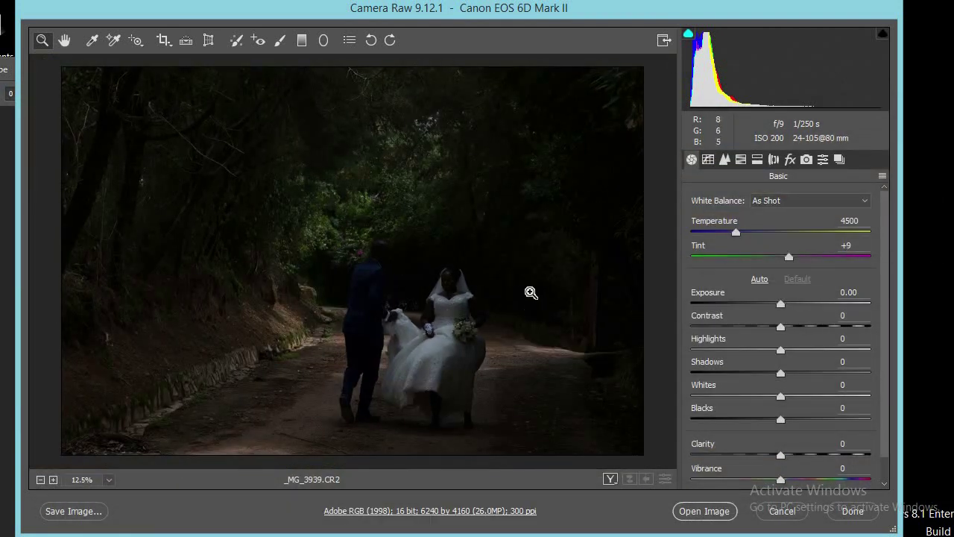
left_click(413, 309)
left_click(481, 261)
left_click(454, 206)
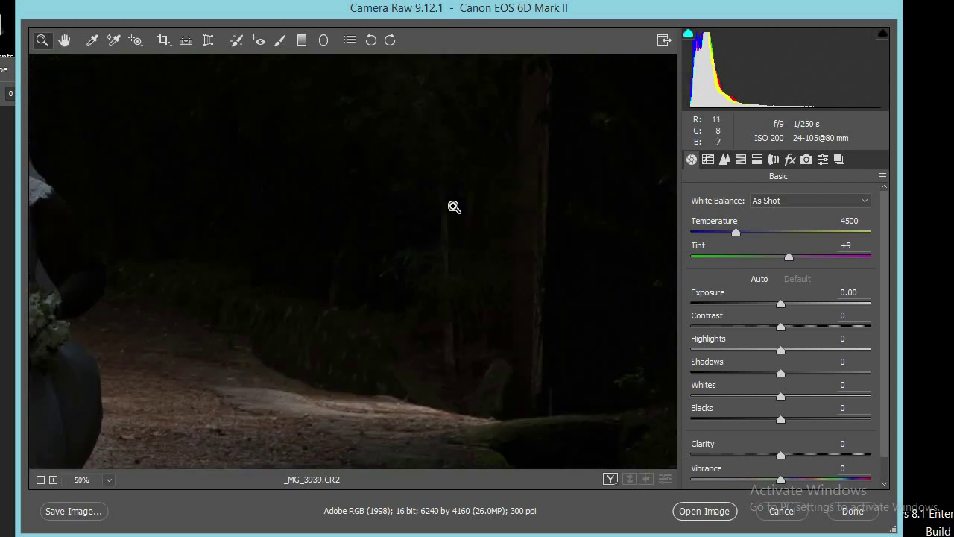
left_click(341, 251)
left_click(494, 279)
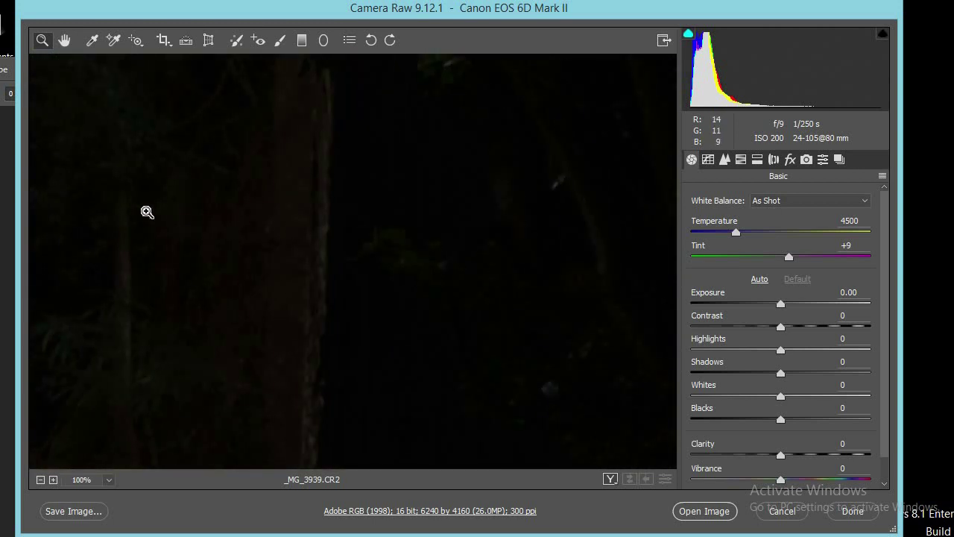
left_click_drag(121, 202, 393, 219)
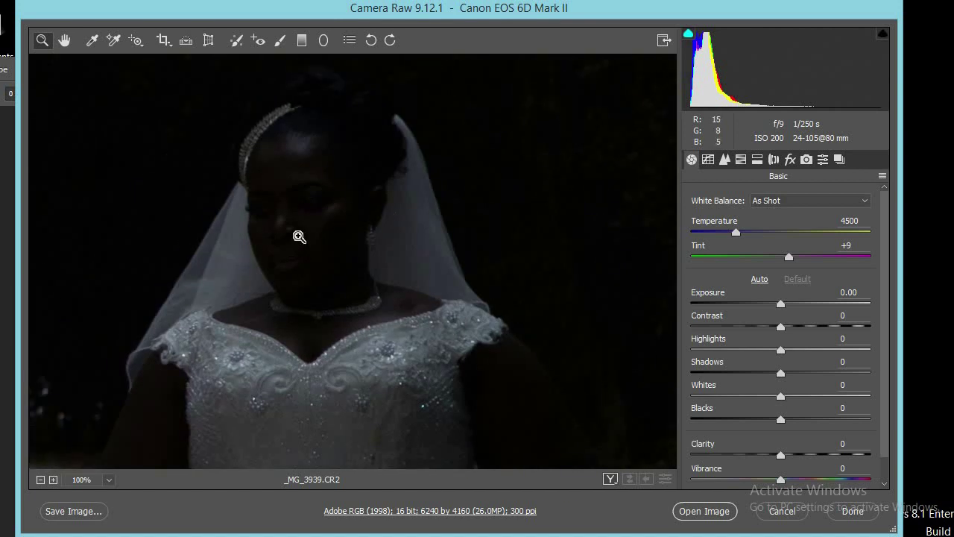
left_click(299, 237)
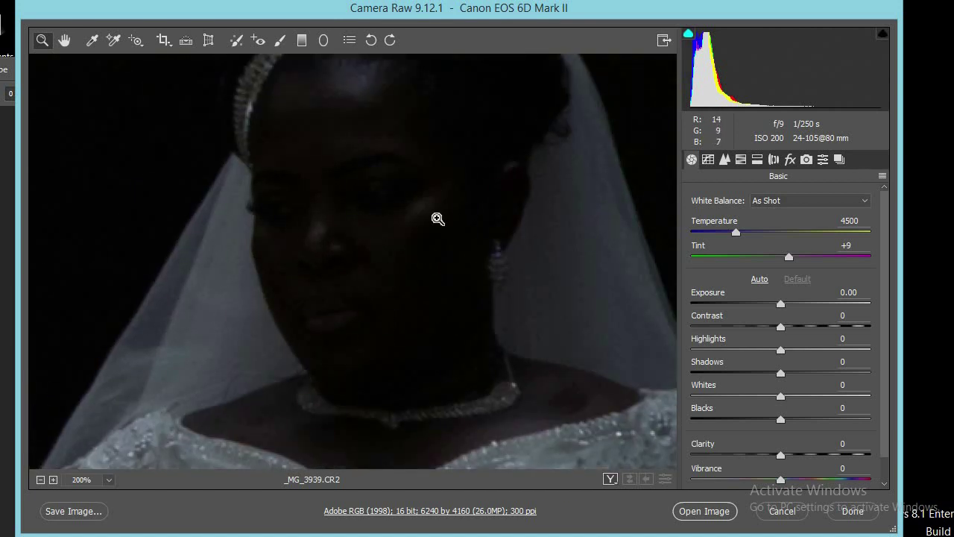
left_click_drag(205, 258, 452, 306)
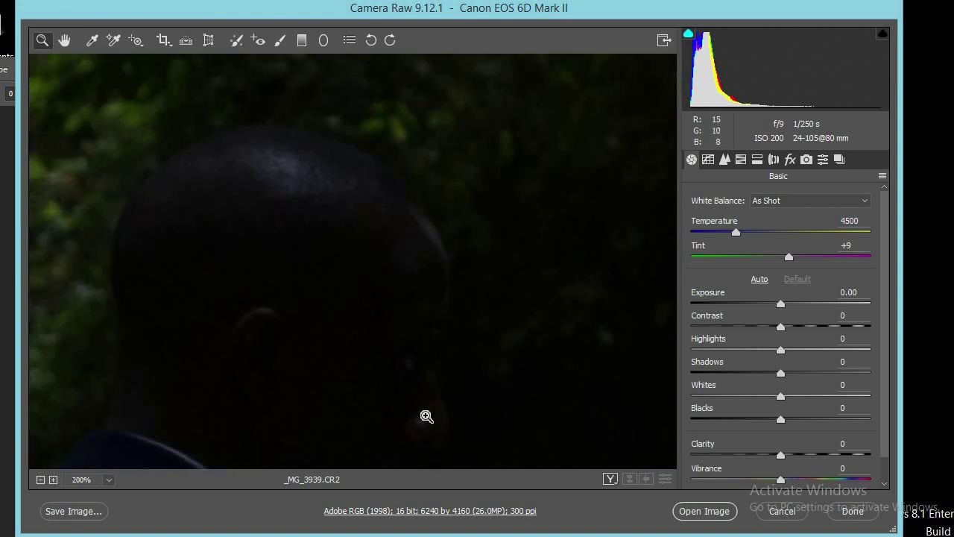
left_click_drag(375, 360, 400, 192)
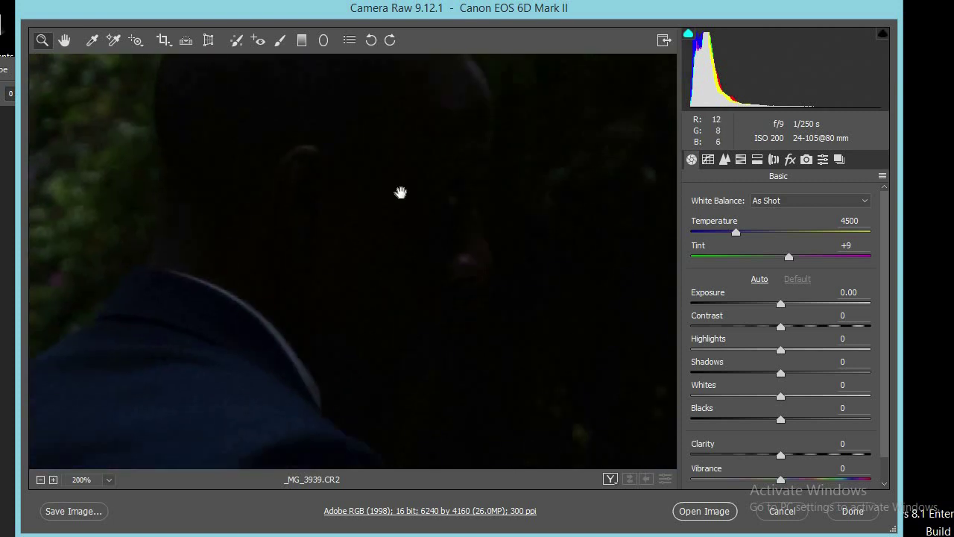
left_click(396, 285, "alt")
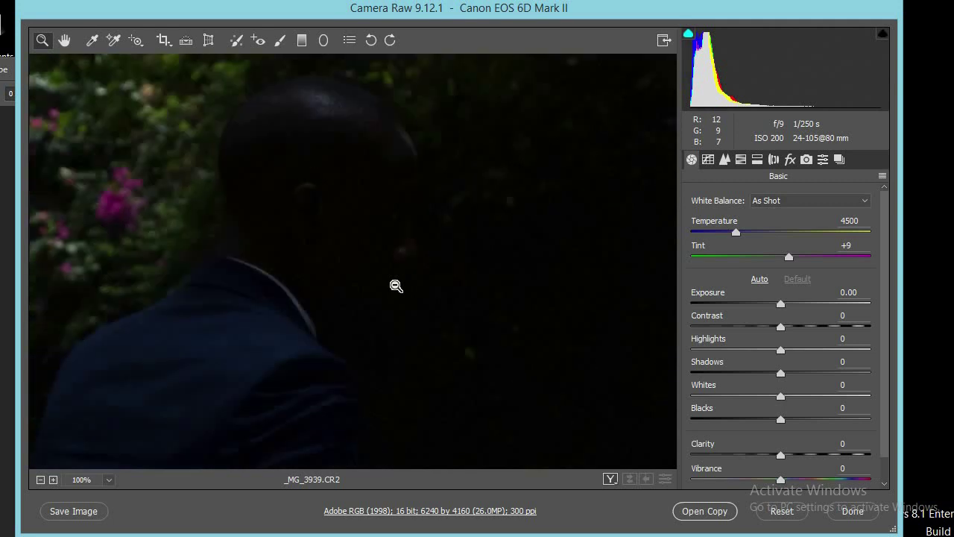
left_click(396, 285, "alt")
left_click(396, 285, "alt")
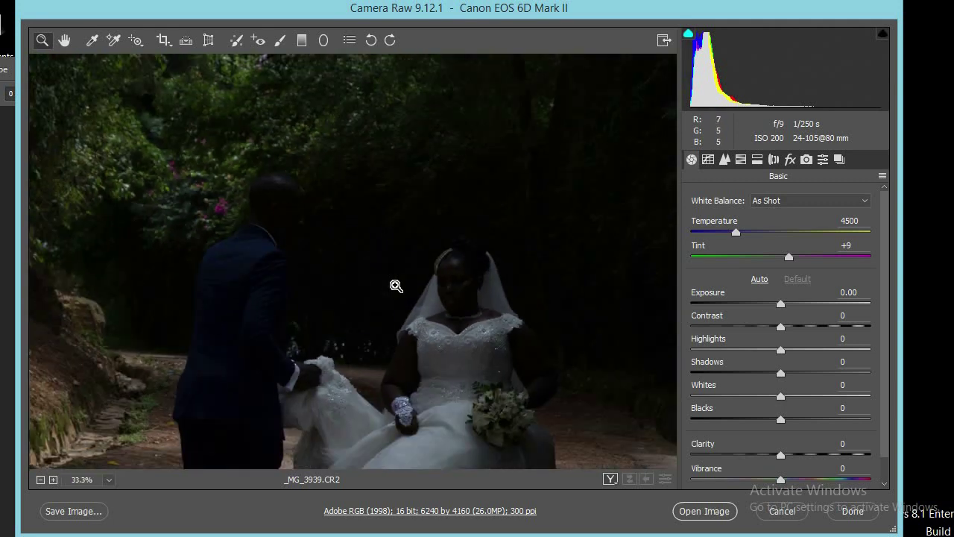
left_click(394, 256)
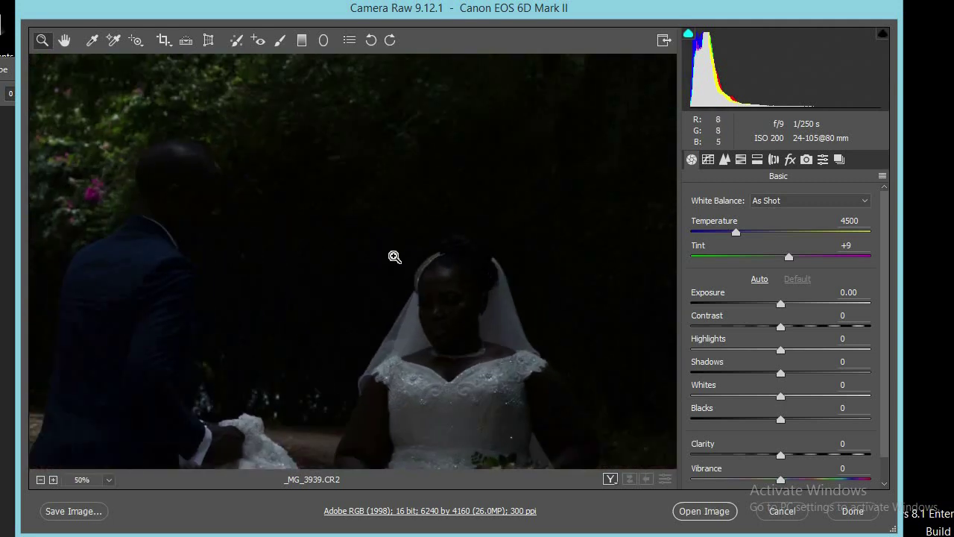
Raise the exposure of the whole photo to +3.05
left_click(373, 245, "alt")
left_click(373, 245, "alt")
left_click(373, 245, "alt")
left_click(373, 244, "alt")
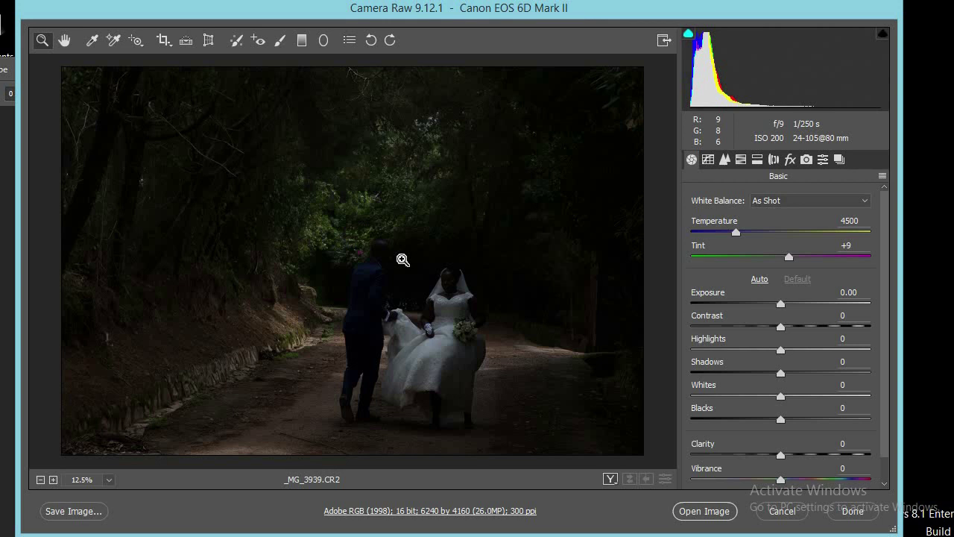
left_click_drag(809, 303, 835, 304)
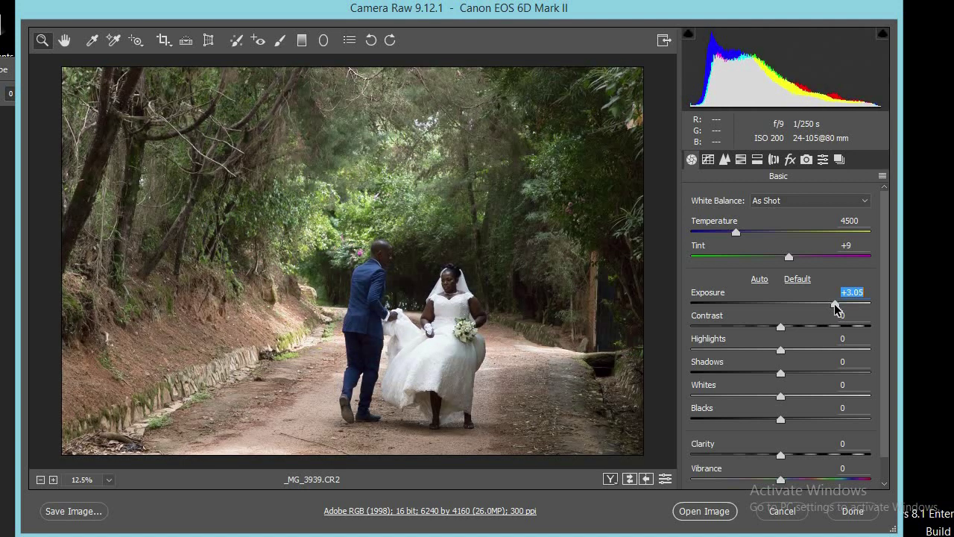
Examine the brightened photo up close, checking the bride, her dress, the groom and the dark area among the trees
left_click(506, 273)
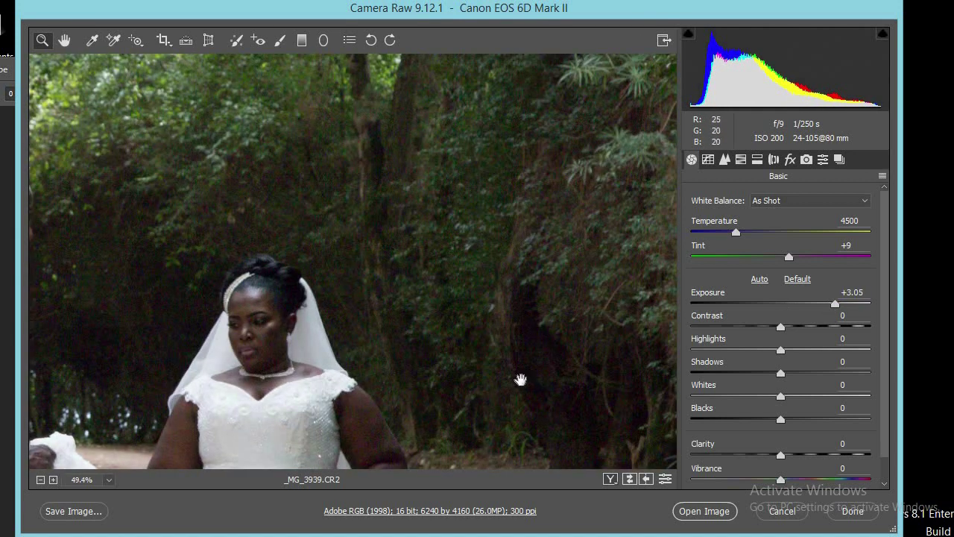
left_click_drag(520, 379, 510, 222)
key("alt")
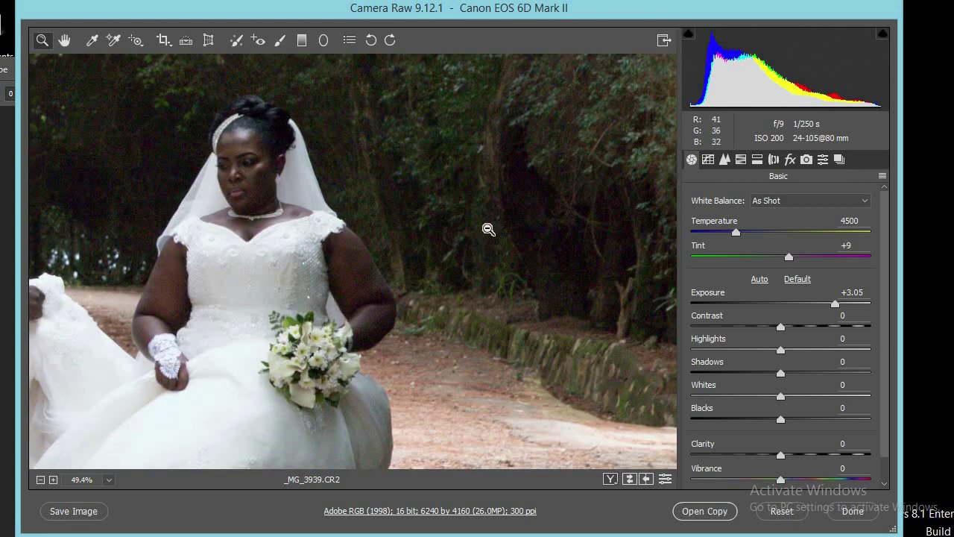
left_click(369, 266, "alt")
left_click(368, 264)
left_click(390, 217)
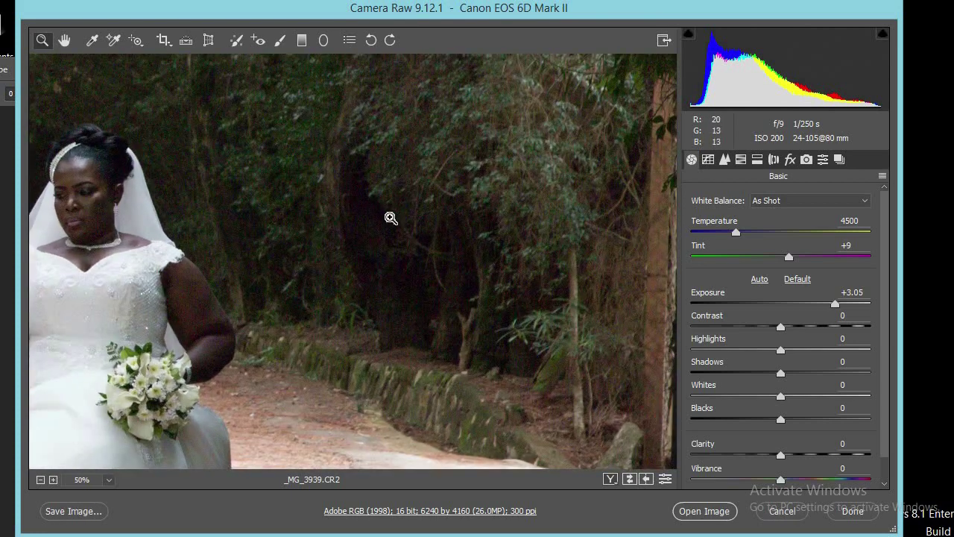
left_click(391, 218)
left_click(391, 218)
left_click_drag(291, 346, 348, 241)
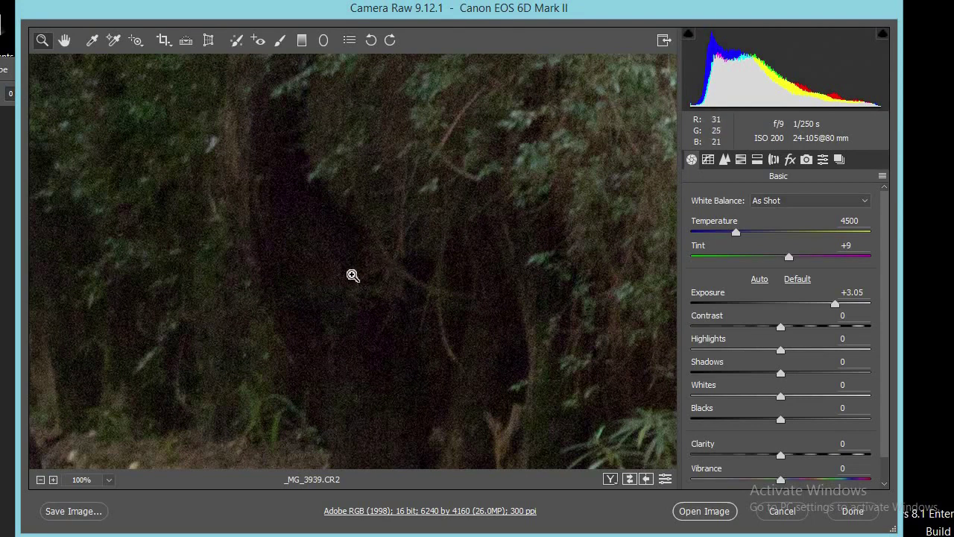
left_click(320, 261, "alt")
left_click(314, 251, "alt")
left_click(313, 252, "alt")
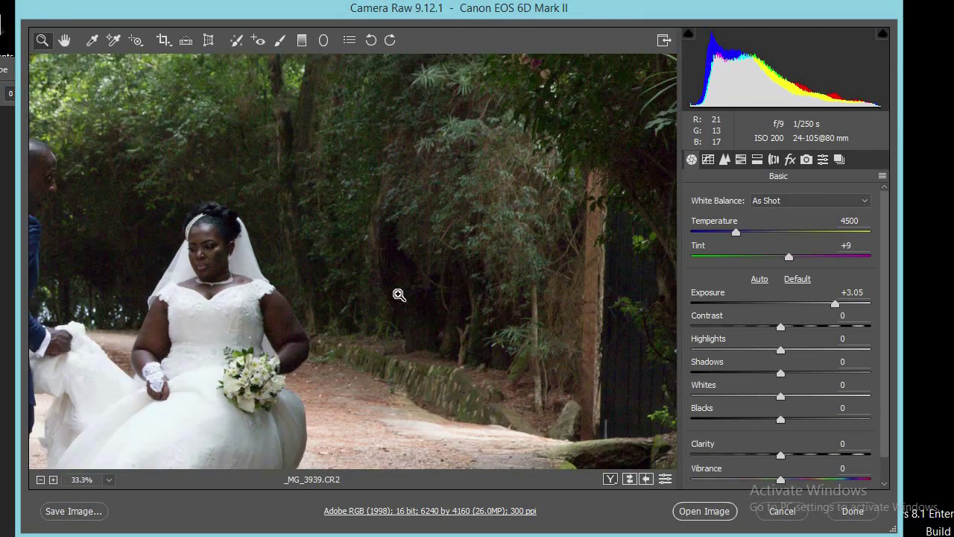
left_click_drag(265, 293, 395, 266)
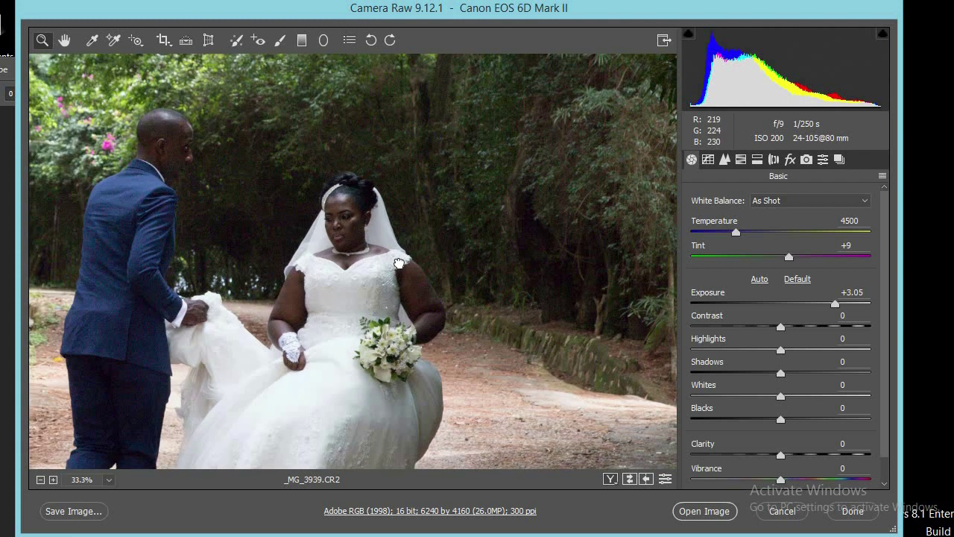
left_click(839, 302)
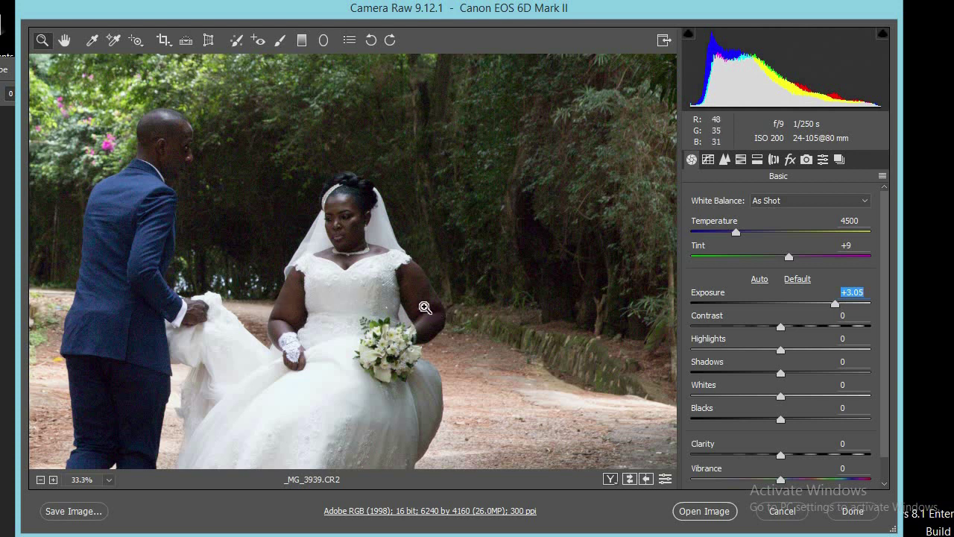
left_click(331, 320)
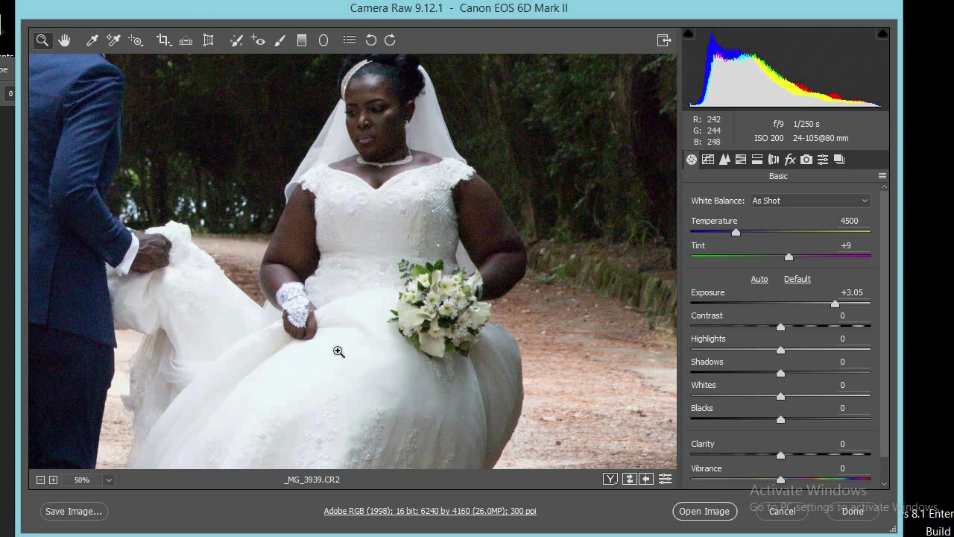
left_click(349, 229, "alt")
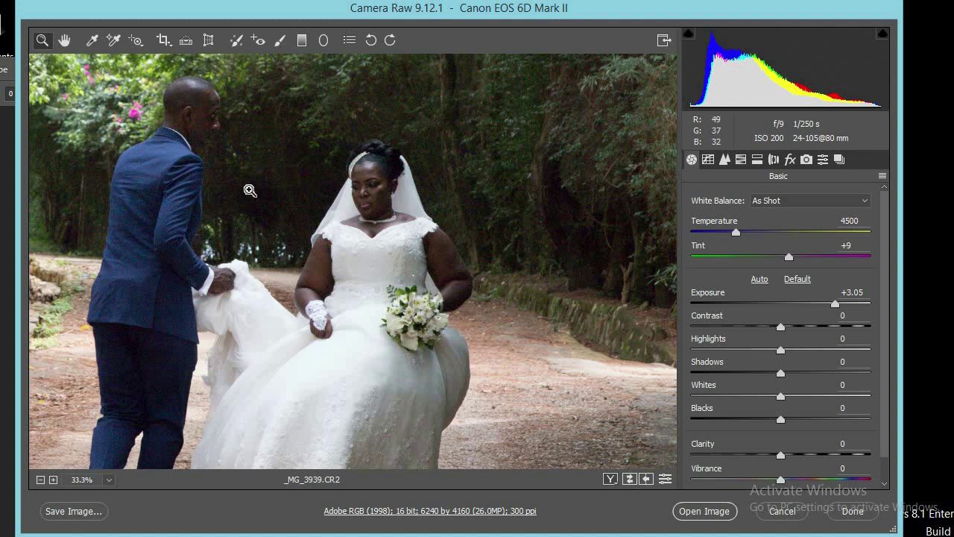
Sample the white bodice of the bride's dress with the White Balance tool for a custom temperature of 4500 and tint of +11
left_click(93, 41)
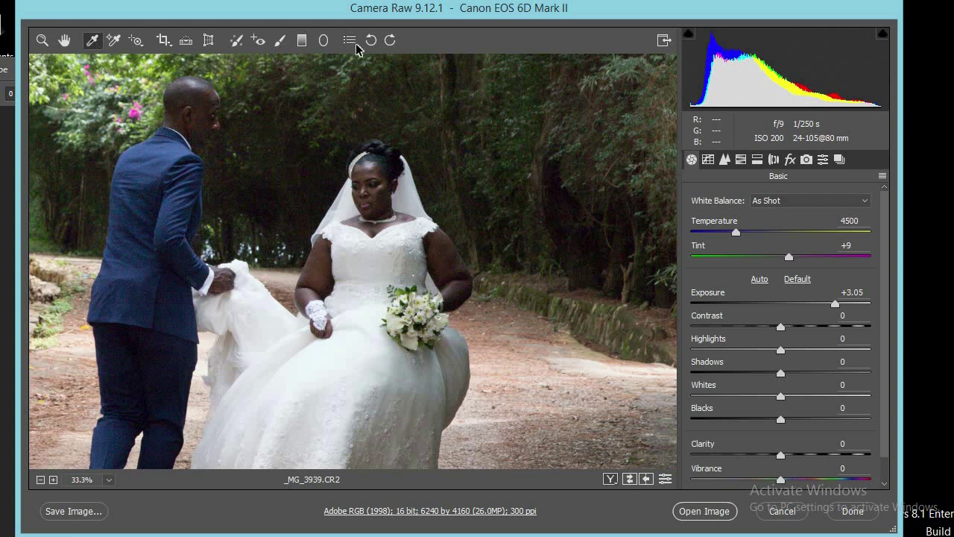
left_click(405, 255)
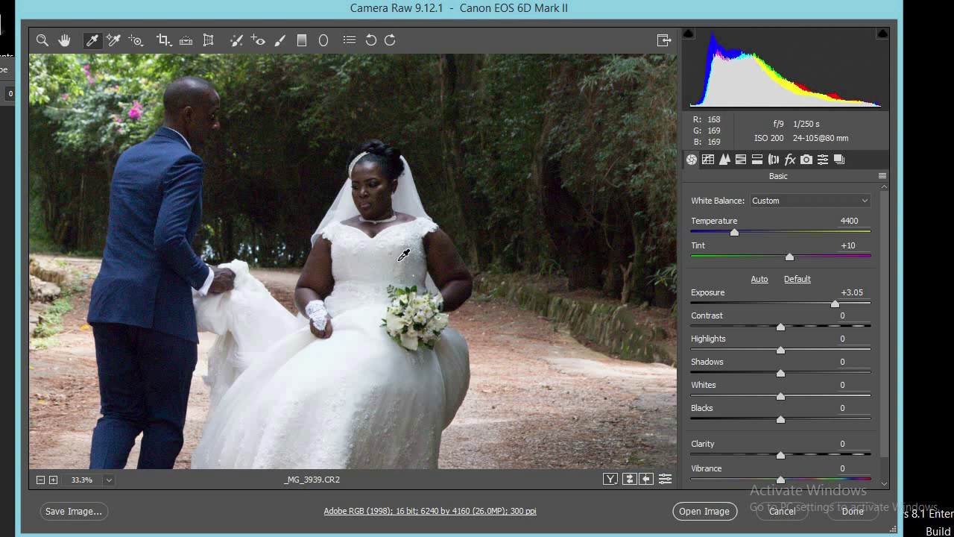
left_click(404, 256)
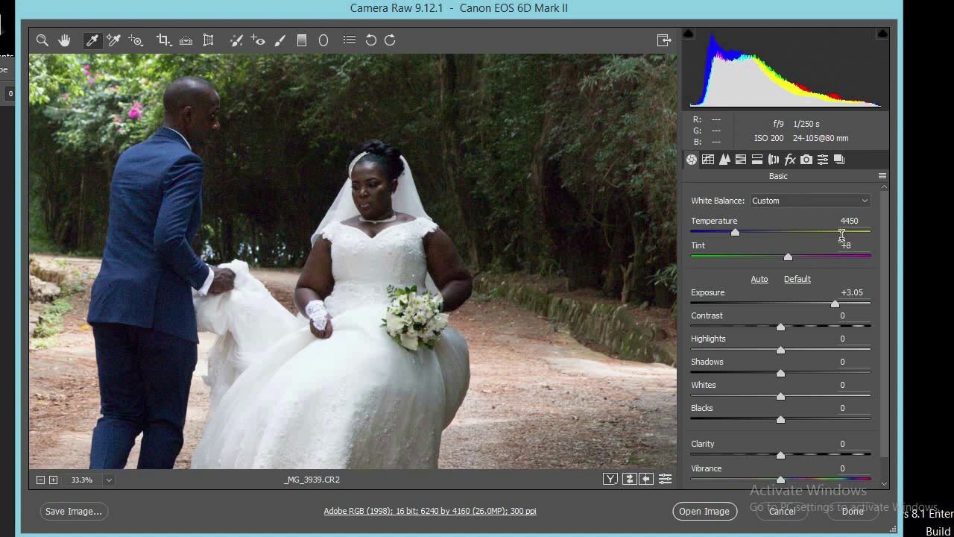
left_click(395, 258)
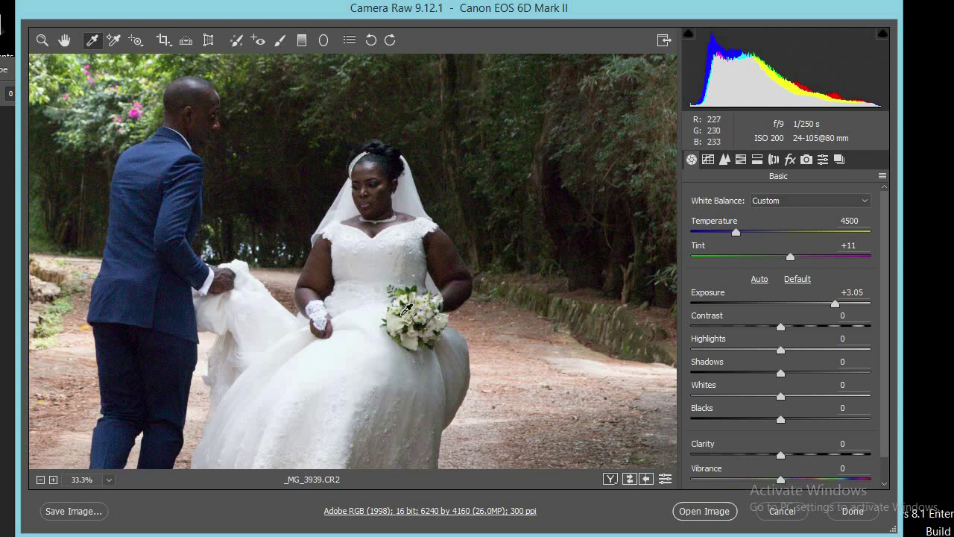
Recover detail in the bright areas by setting Highlights to -83 and Whites to -49
left_click(743, 349)
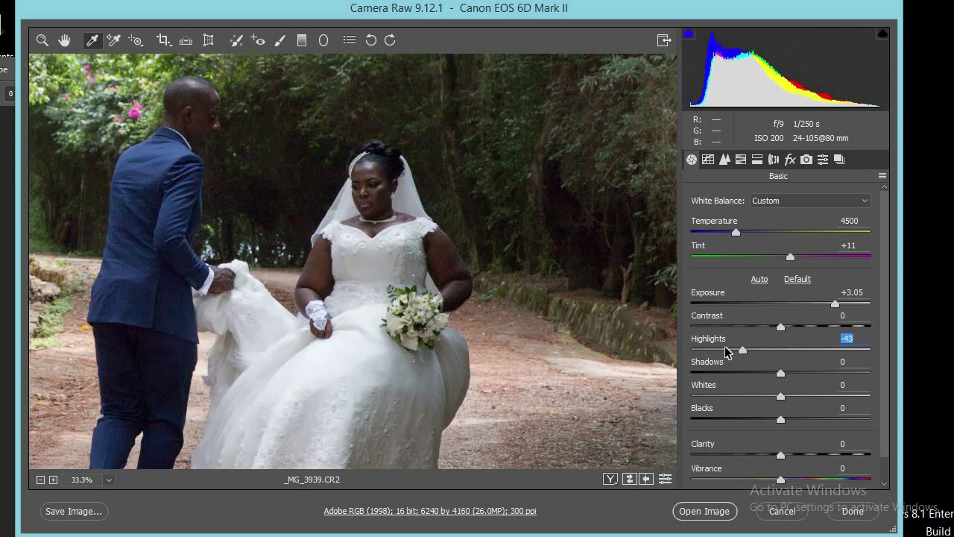
left_click(727, 350)
left_click_drag(727, 350, 707, 349)
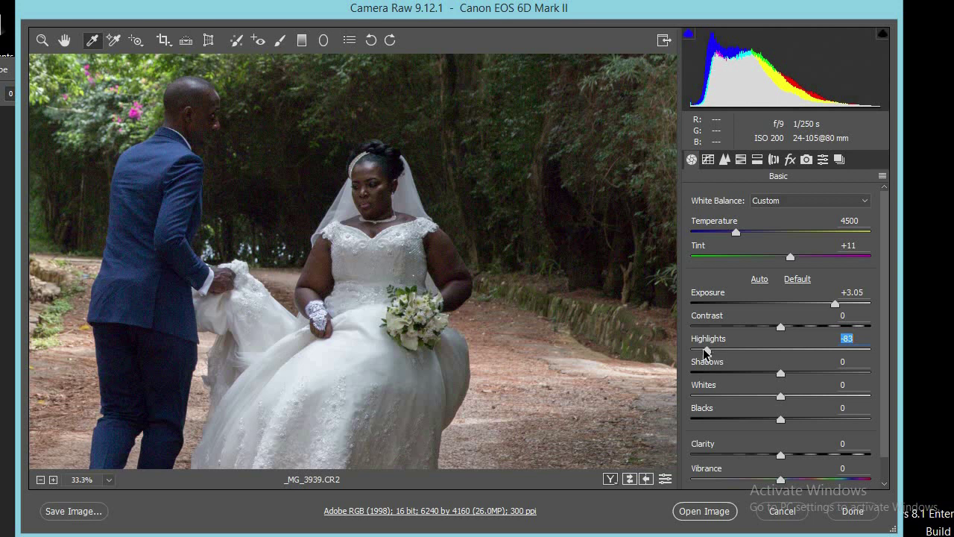
left_click(751, 396)
left_click_drag(752, 396, 737, 396)
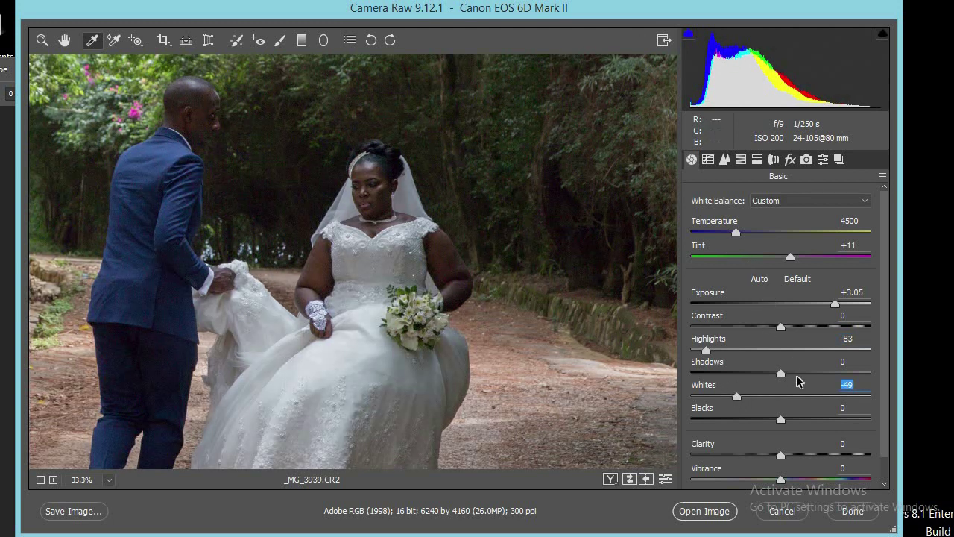
Adjust the dark tones by setting Shadows to +33 and Blacks to -16
left_click_drag(781, 377, 812, 375)
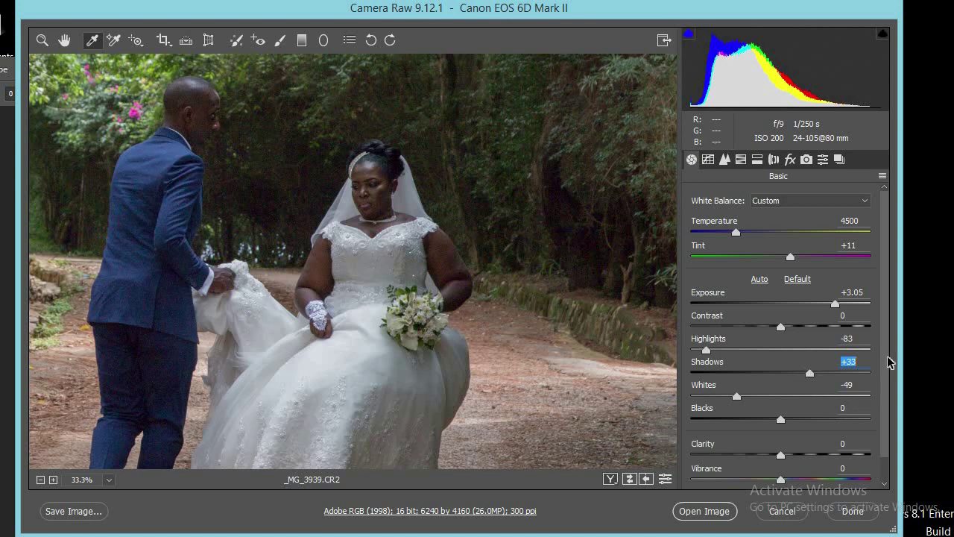
scroll(887, 355, "down", 2)
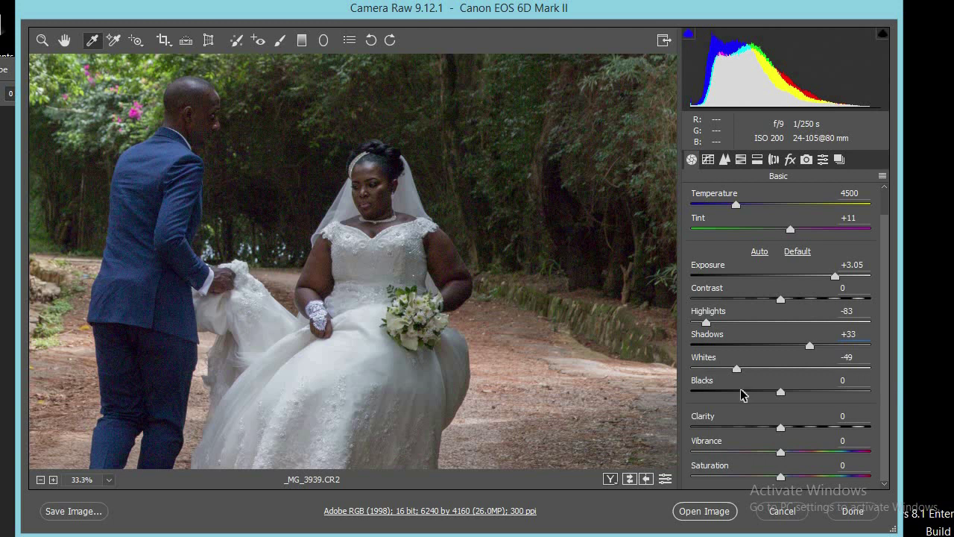
left_click_drag(781, 392, 773, 395)
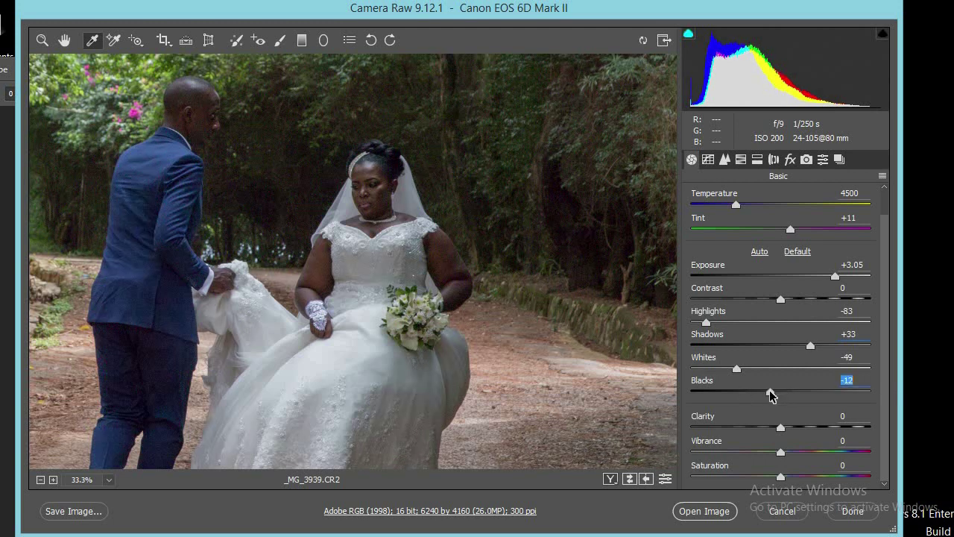
left_click_drag(772, 395, 768, 395)
Set Clarity to +10 and Vibrance to +8 for the photo
left_click_drag(781, 426, 833, 428)
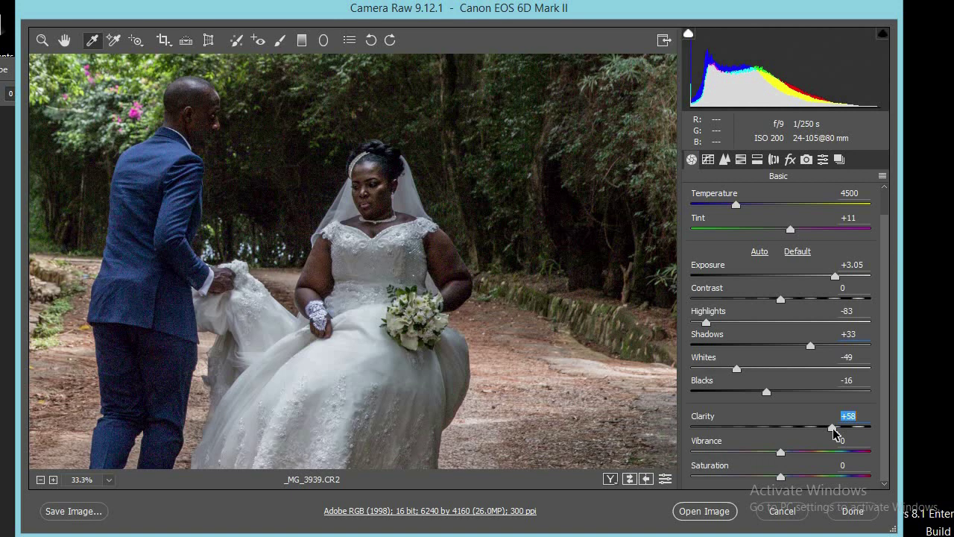
left_click_drag(833, 428, 797, 434)
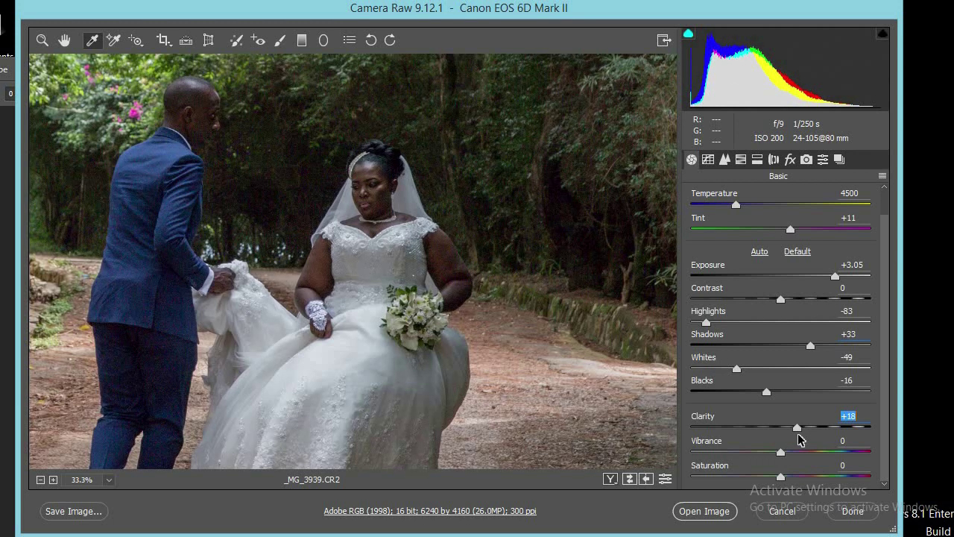
left_click_drag(798, 433, 793, 433)
left_click_drag(781, 455, 789, 457)
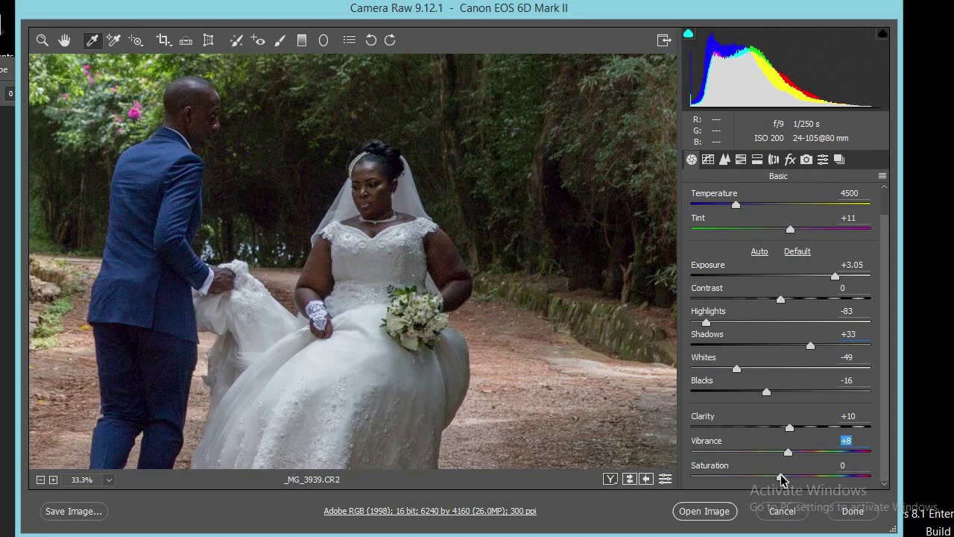
Boost the overall color of the photo by setting Saturation to +8
left_click_drag(782, 477, 788, 479)
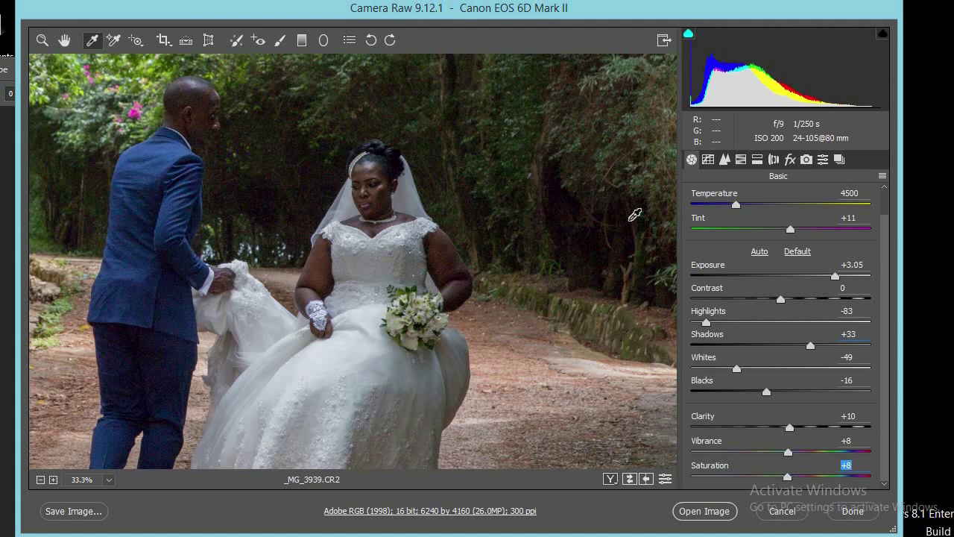
key("alt")
left_click(315, 270, "alt")
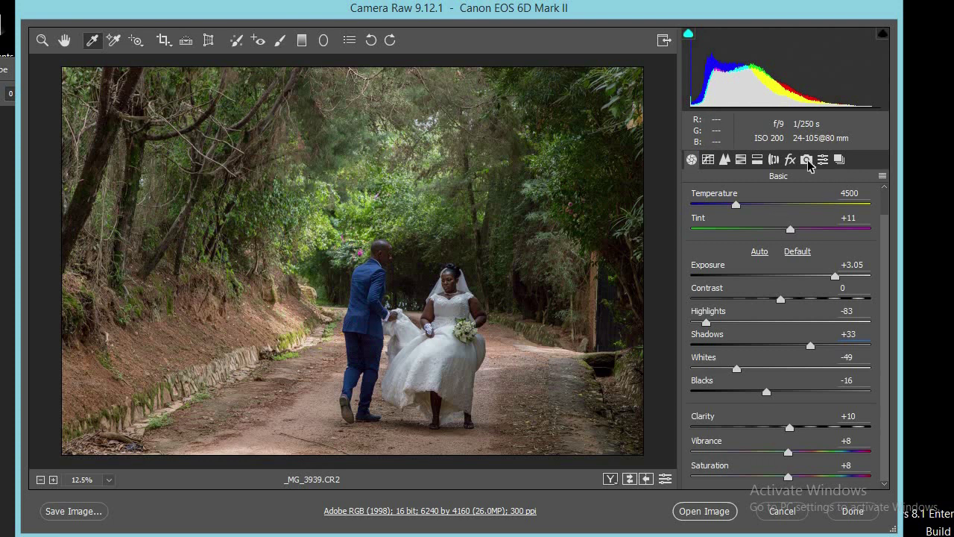
Change the camera calibration profile from Adobe Standard to Camera Landscape
left_click(807, 159)
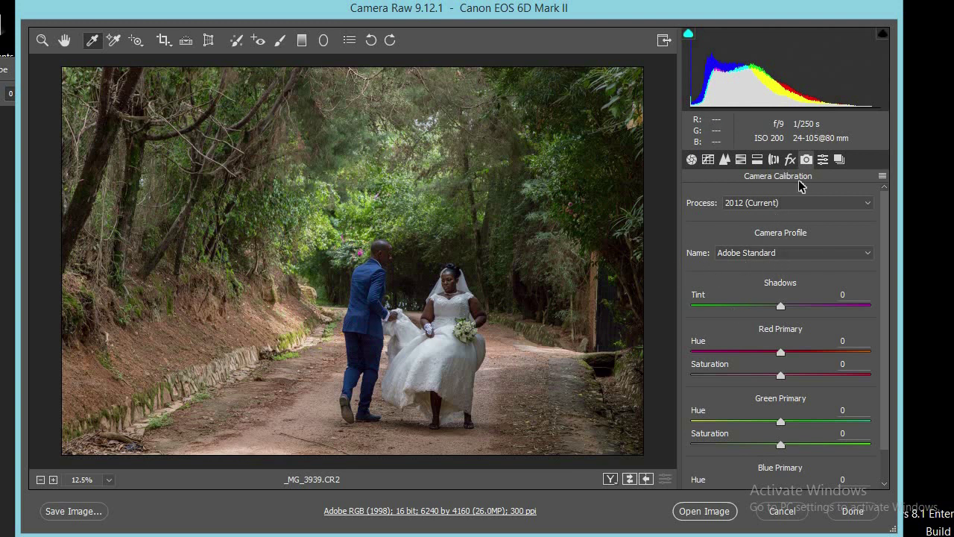
left_click(869, 254)
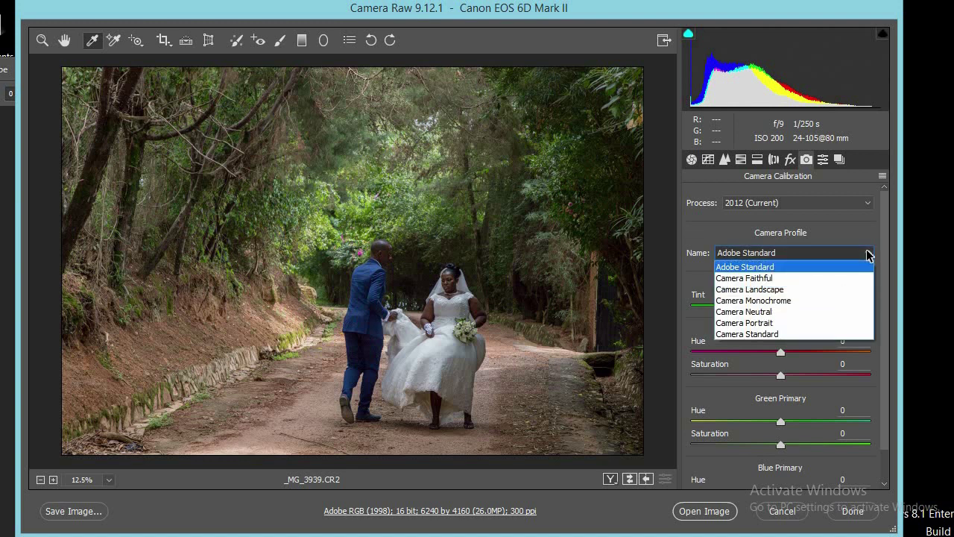
left_click(806, 289)
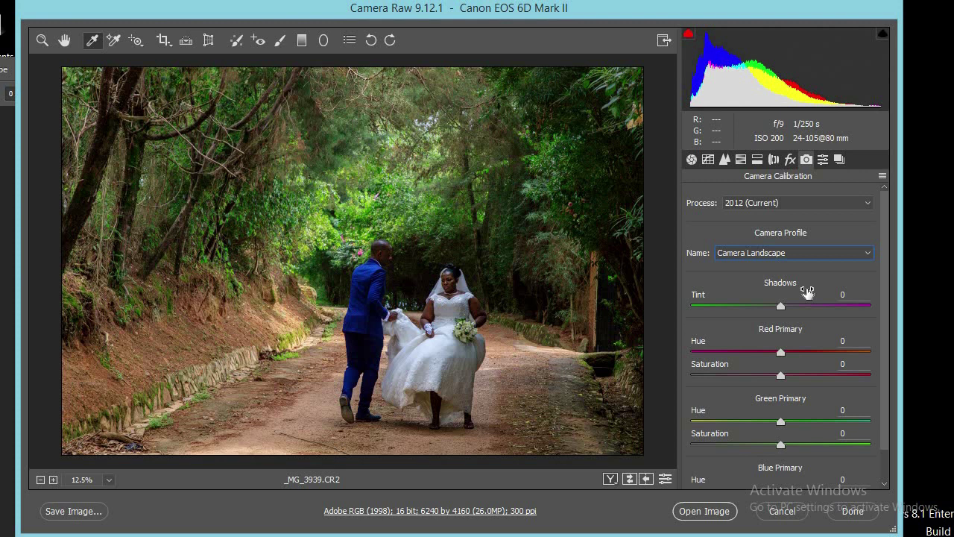
Try the Camera Faithful and Camera Monochrome profiles on the photo and return to Camera Landscape
left_click(868, 257)
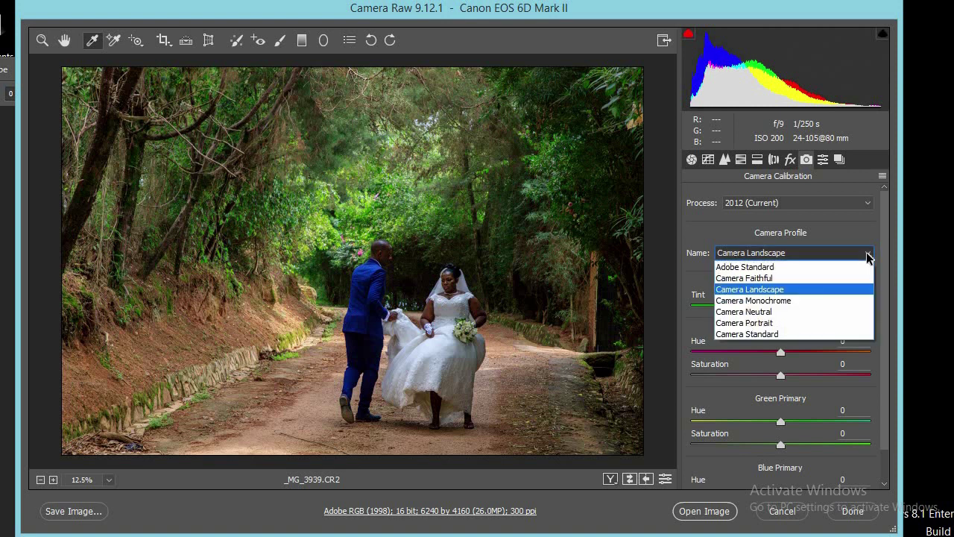
left_click(802, 278)
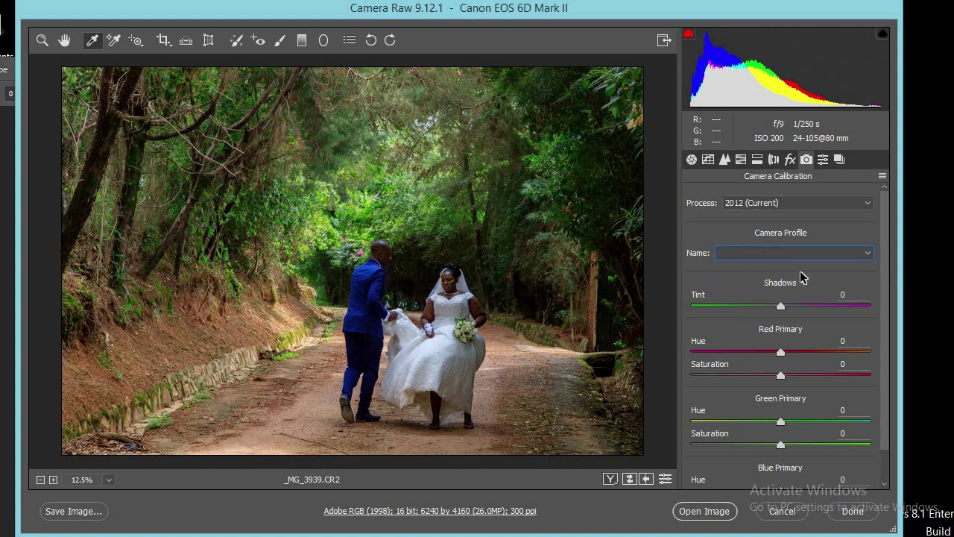
left_click(870, 255)
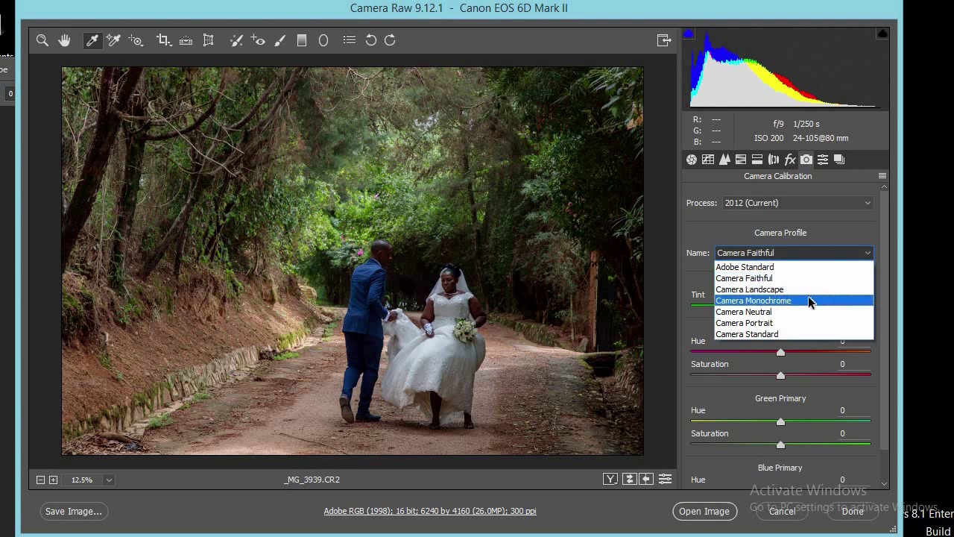
left_click(810, 299)
left_click(870, 255)
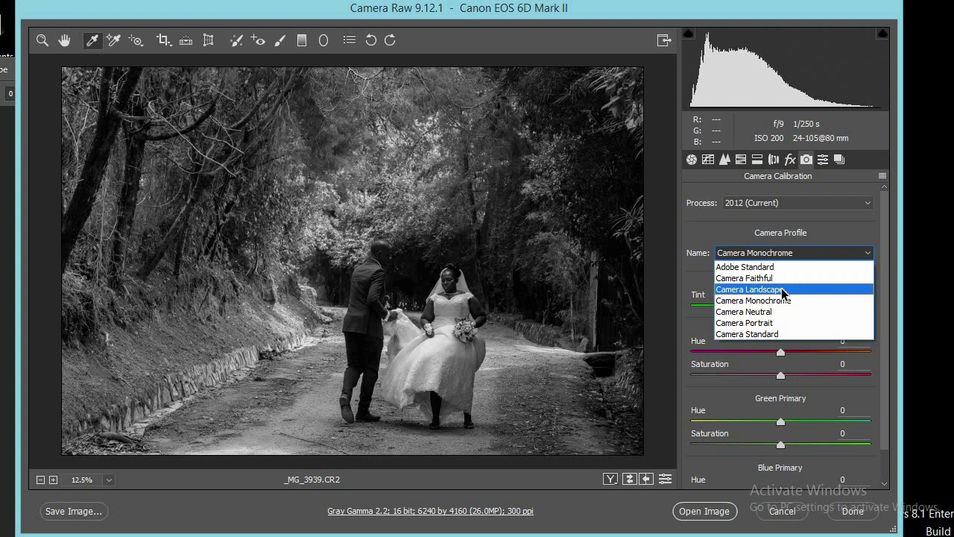
left_click(783, 290)
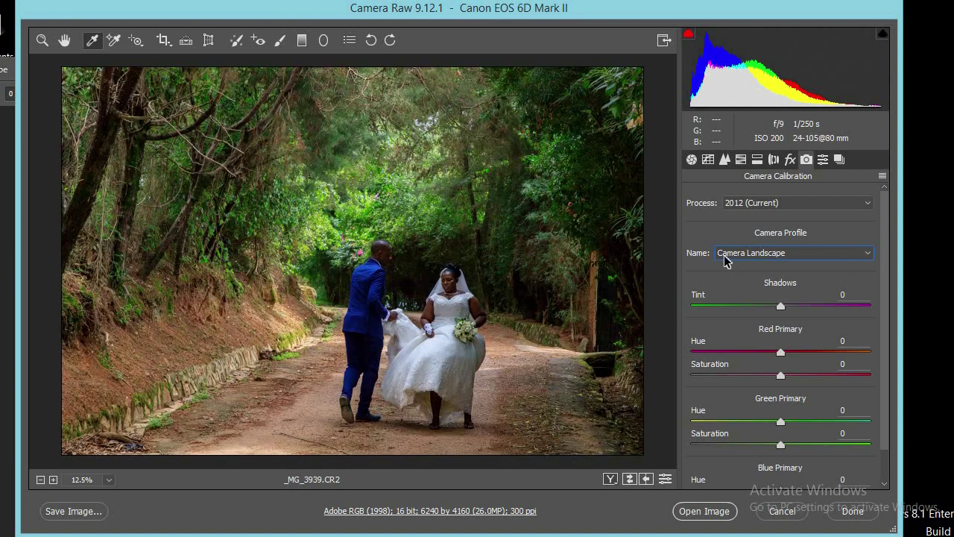
Lower the photo's Contrast to slightly below -15 in the basic adjustments while viewing the couple up close
left_click(692, 160)
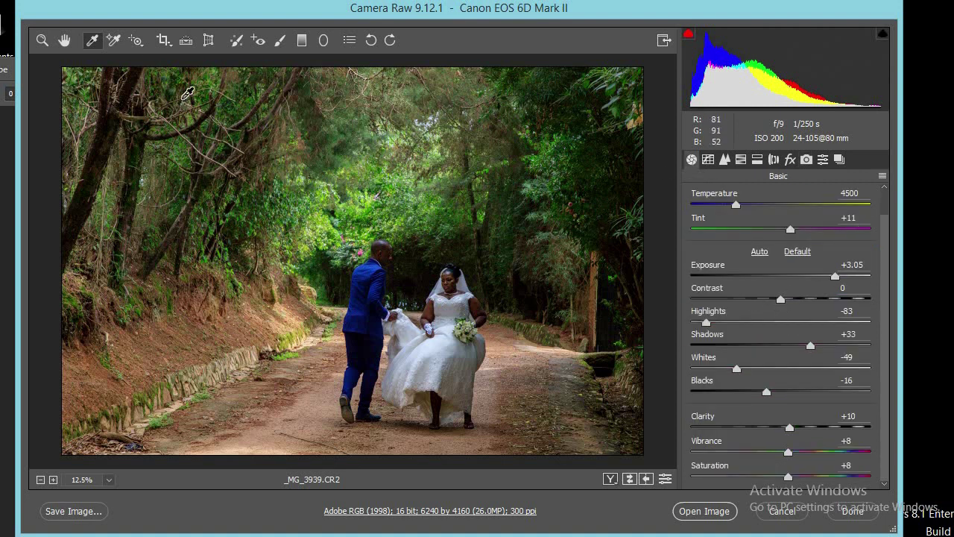
left_click(44, 39)
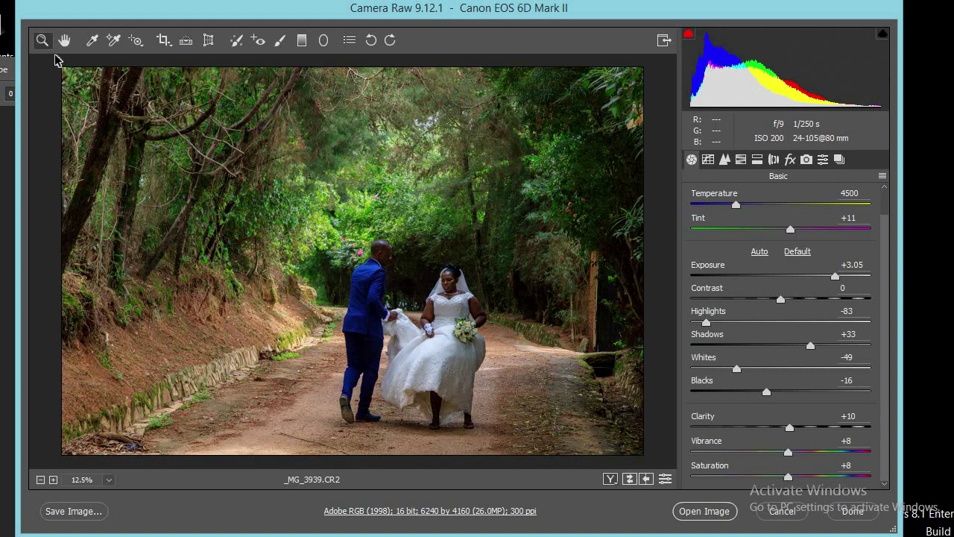
left_click(361, 317)
left_click(362, 317)
left_click(361, 317)
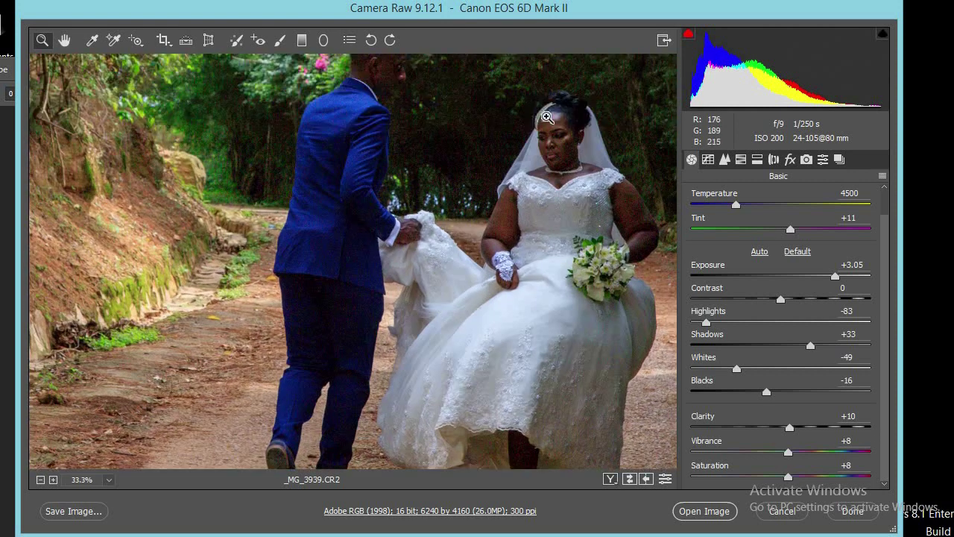
left_click_drag(546, 117, 547, 170)
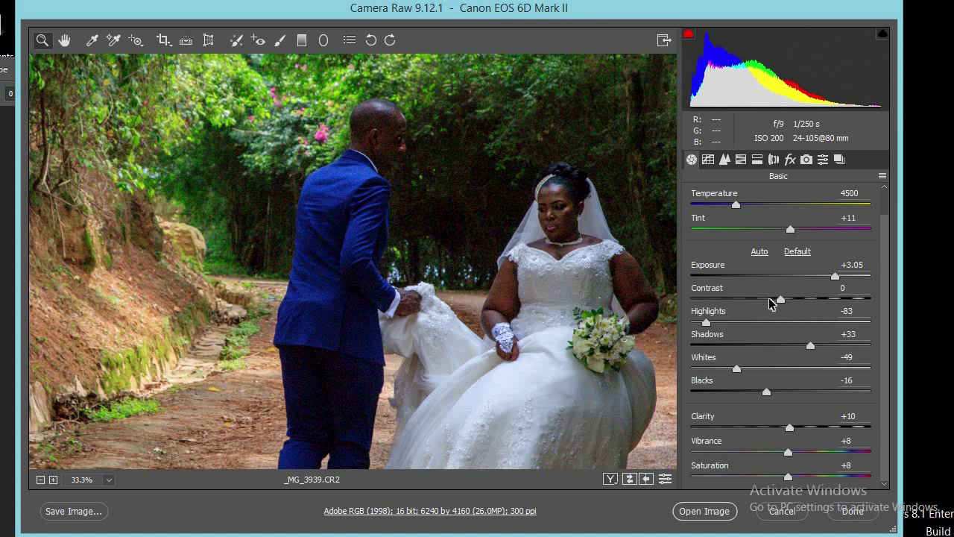
left_click(768, 299)
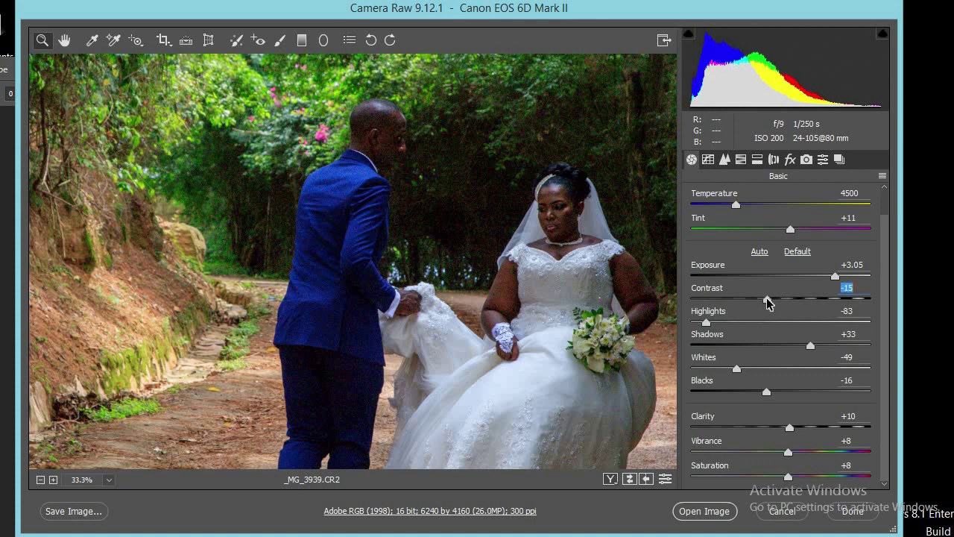
left_click_drag(768, 299, 762, 300)
left_click(709, 160)
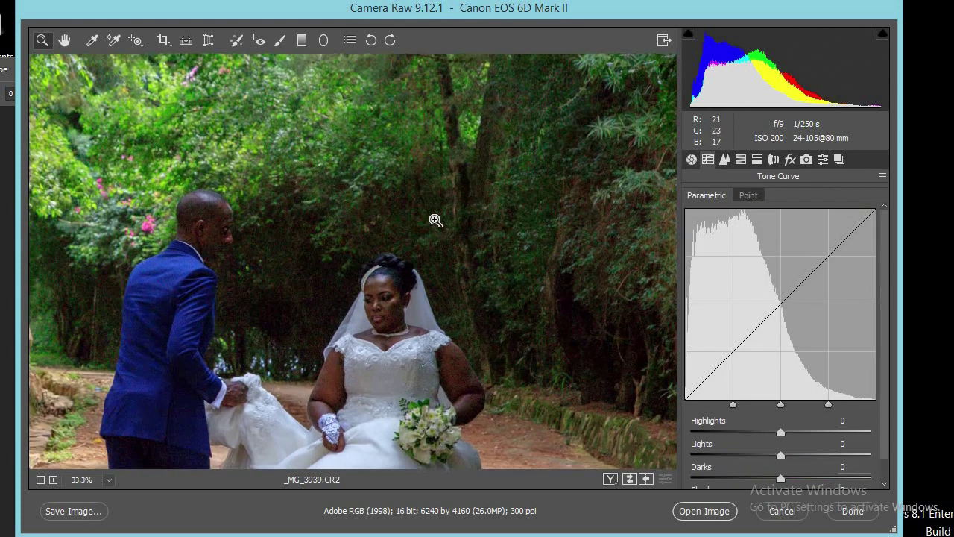
left_click(436, 220)
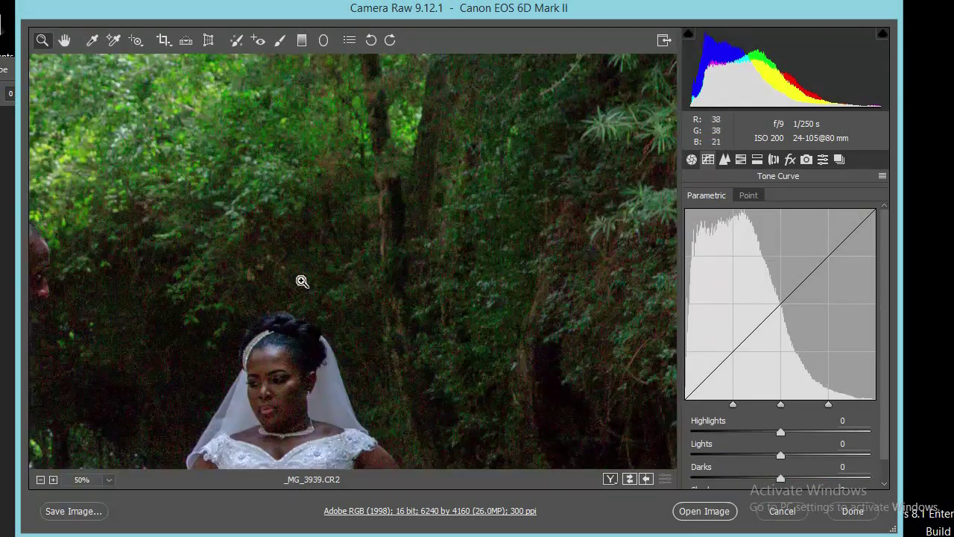
left_click(302, 280)
left_click_drag(305, 285, 380, 225)
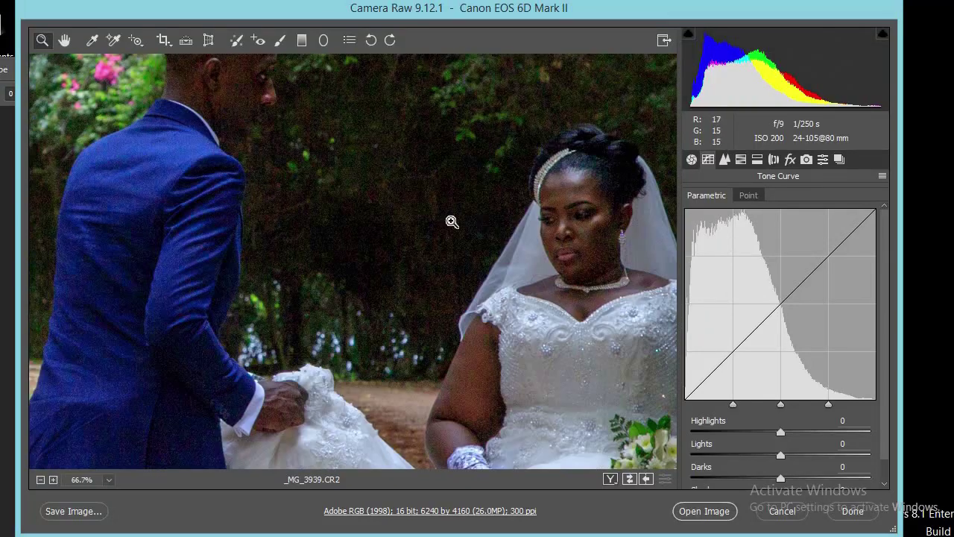
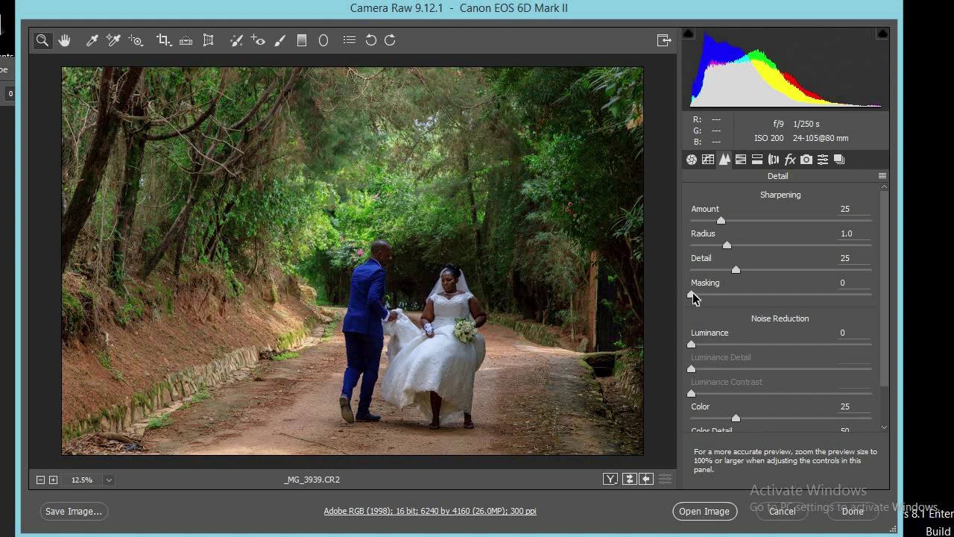
Set the sharpening Masking to 93, using the black-and-white mask preview to limit sharpening to the main edges
key("alt")
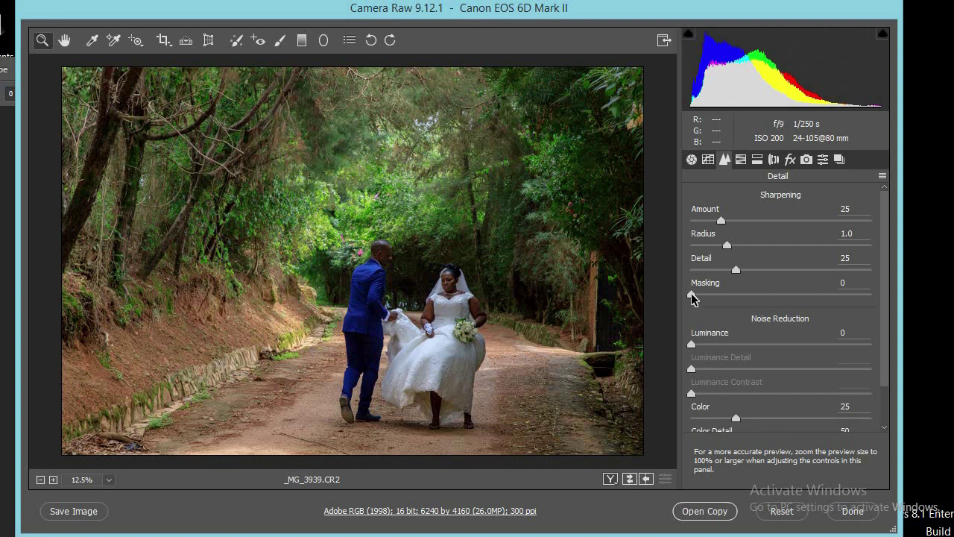
left_click(692, 296, "alt")
left_click_drag(692, 296, 842, 300)
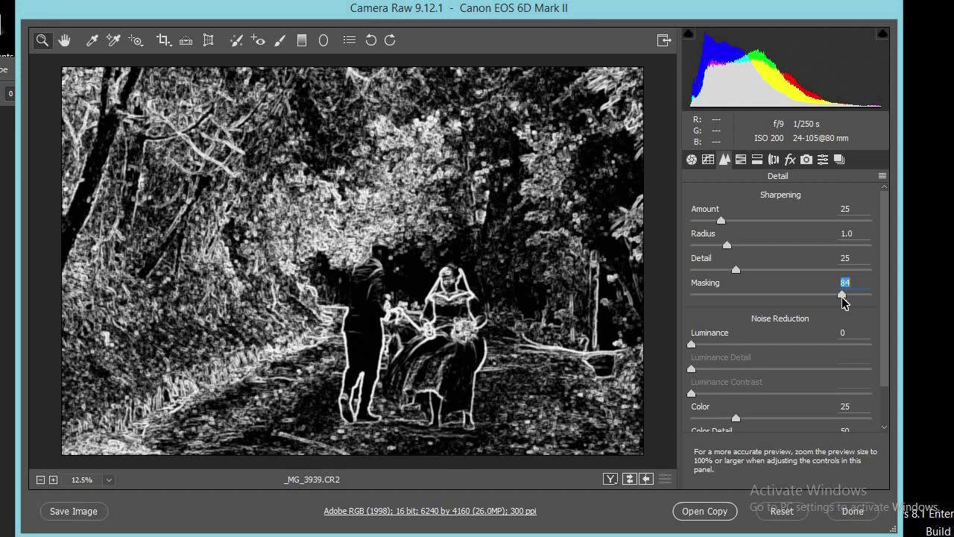
left_click_drag(842, 297, 858, 301)
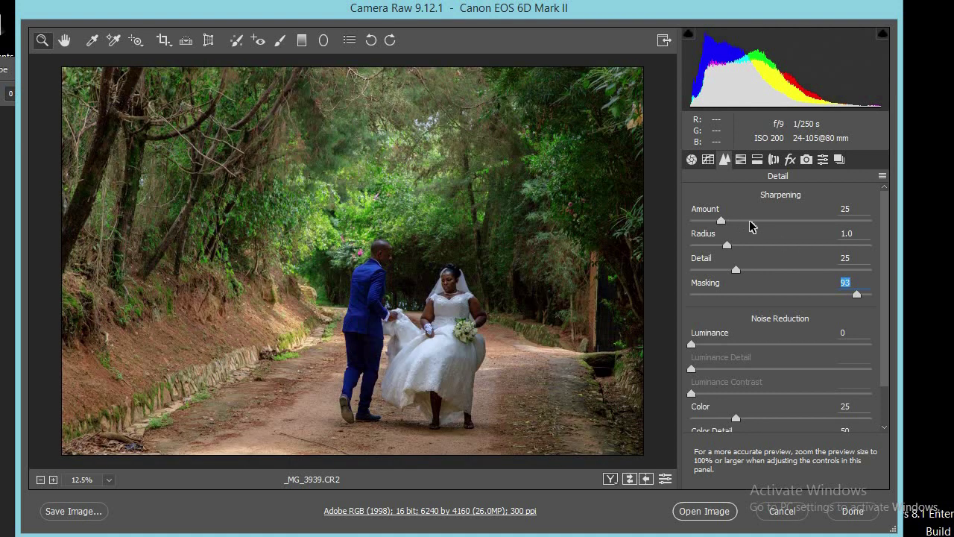
Strengthen the sharpening by setting its Amount to 58 and Radius to 1.2
left_click(750, 221)
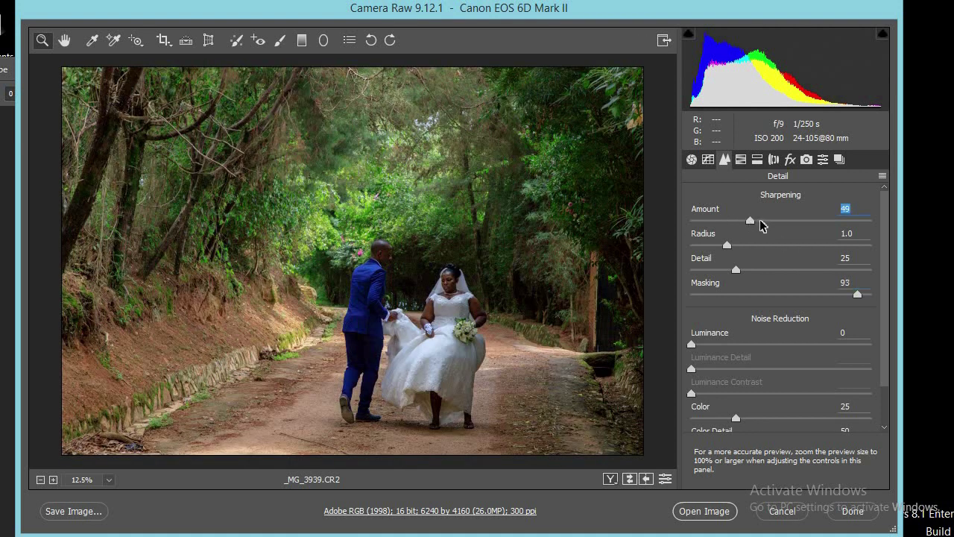
left_click(761, 222)
left_click(741, 245)
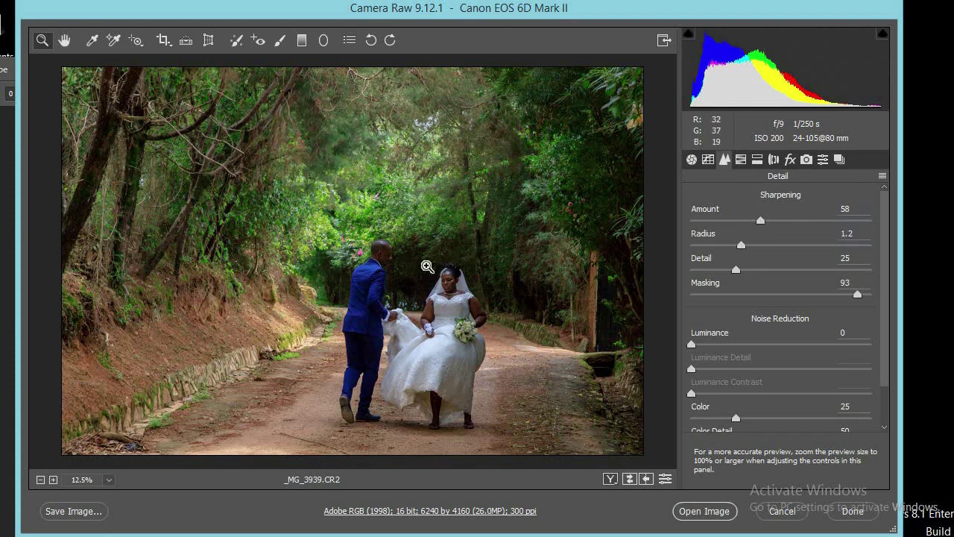
Set the Color noise reduction to 89 while checking the dark background around the couple up close
left_click(427, 266)
left_click(362, 270)
left_click(346, 277)
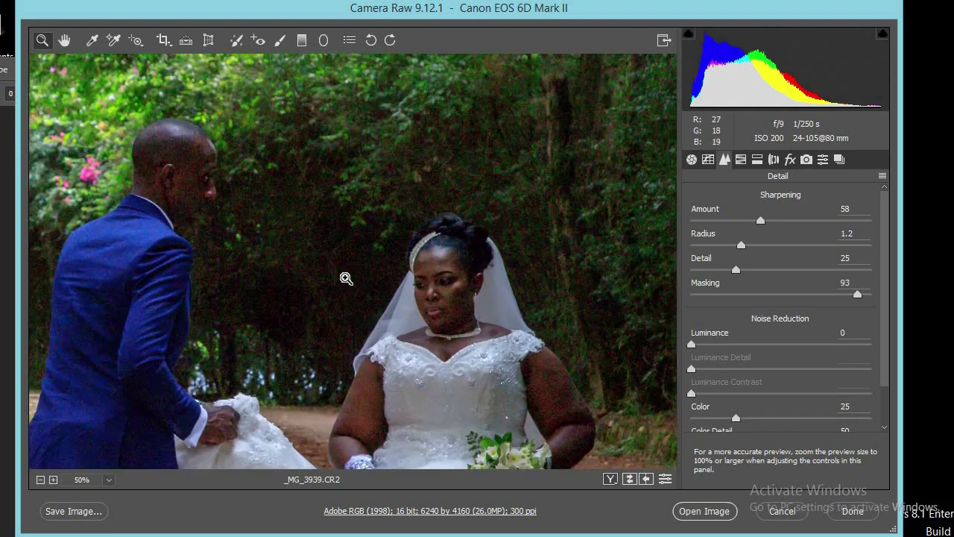
left_click(346, 277)
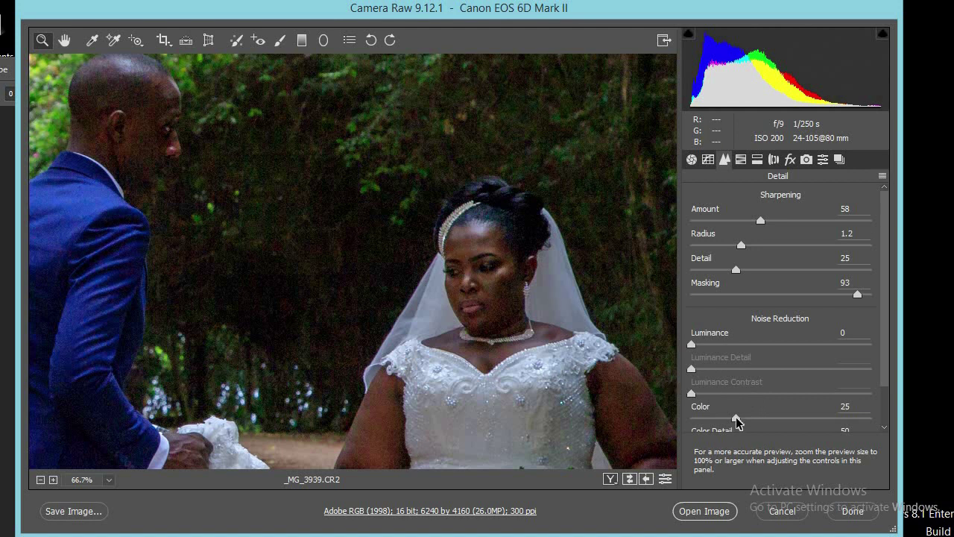
left_click_drag(736, 417, 823, 424)
left_click_drag(823, 423, 852, 426)
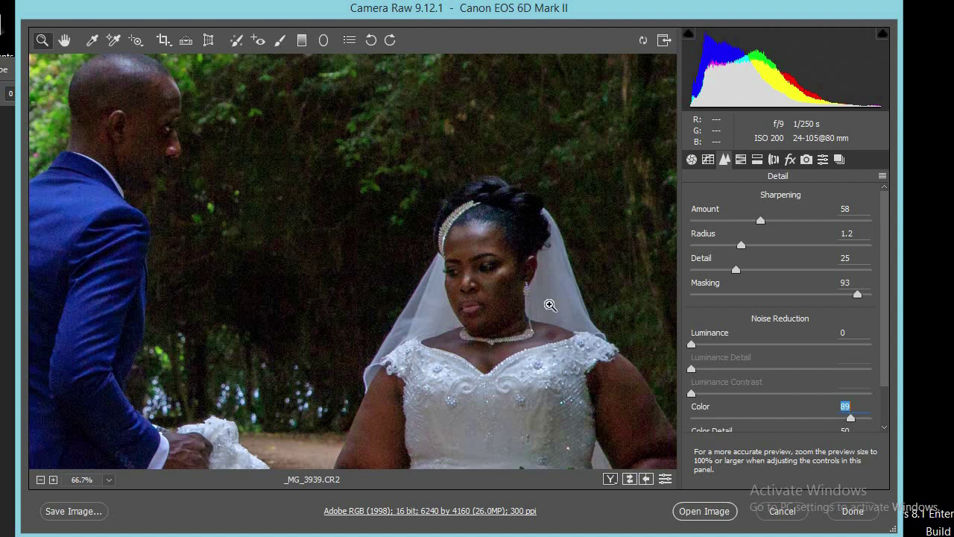
Shift the foliage toward autumn tones by setting the Greens hue to -93 and the Yellows hue to -69
left_click(367, 242, "alt")
left_click(367, 242, "alt")
left_click(367, 242, "alt")
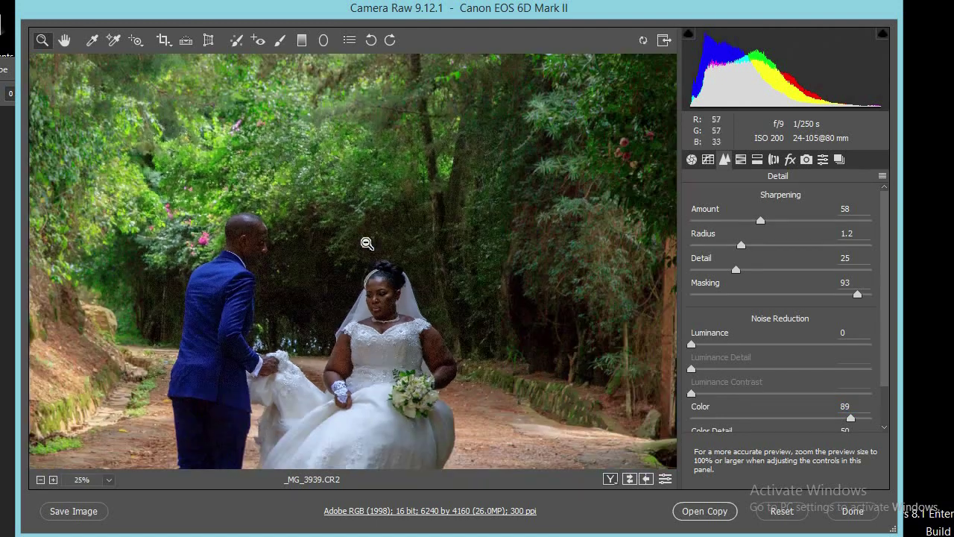
left_click(367, 242, "alt")
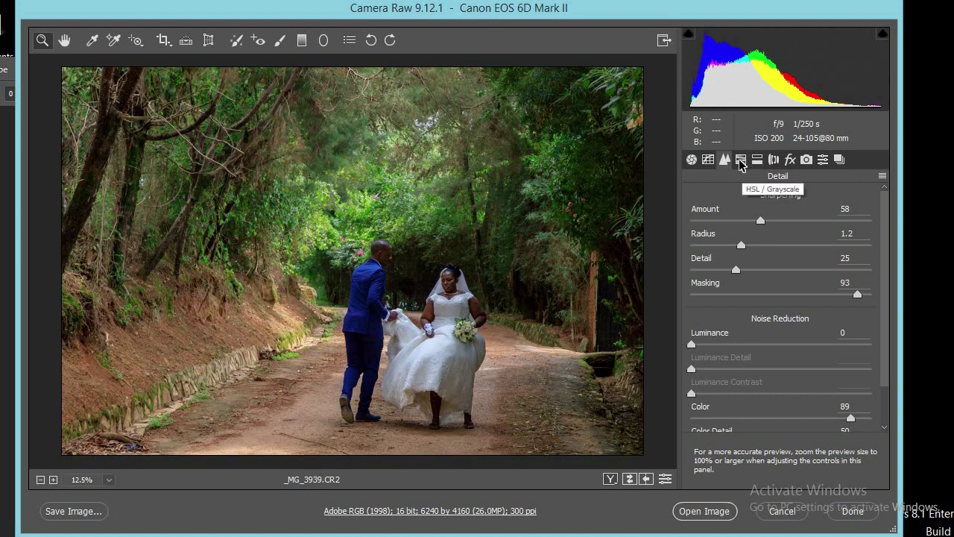
left_click(741, 160)
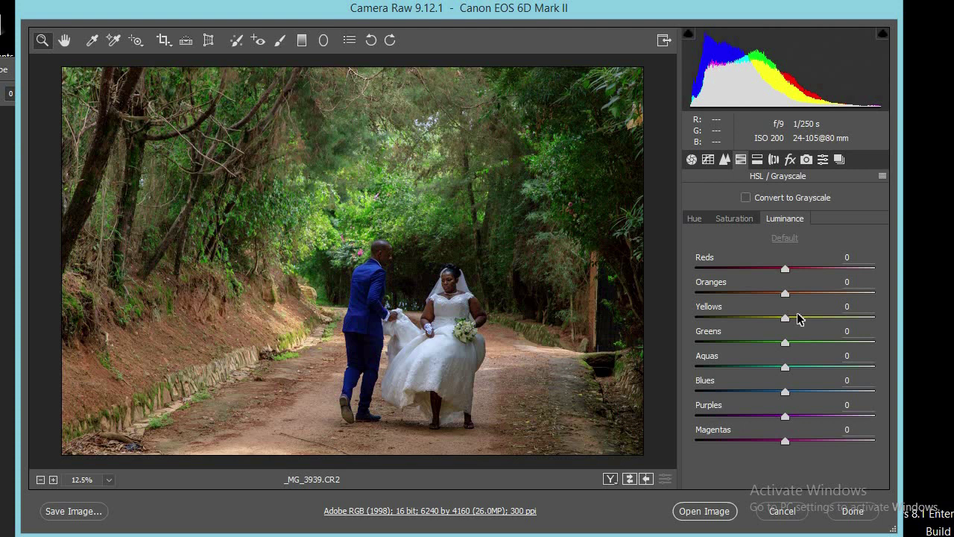
left_click(696, 219)
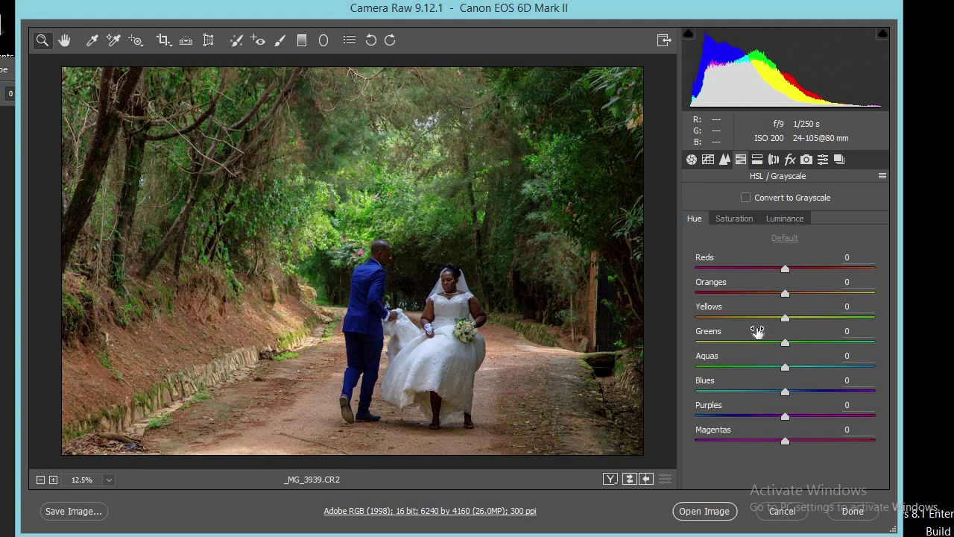
left_click_drag(784, 344, 684, 340)
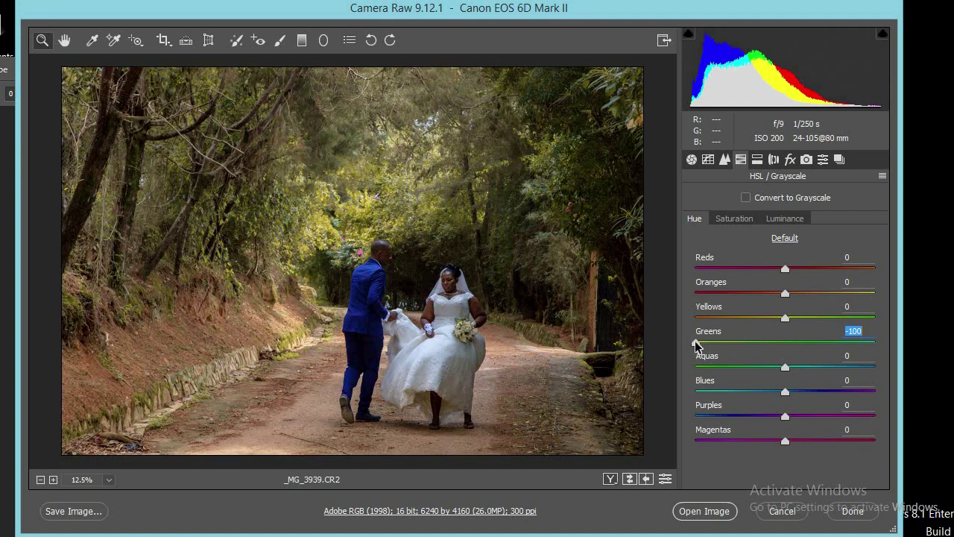
left_click_drag(696, 342, 702, 342)
left_click_drag(785, 321, 722, 315)
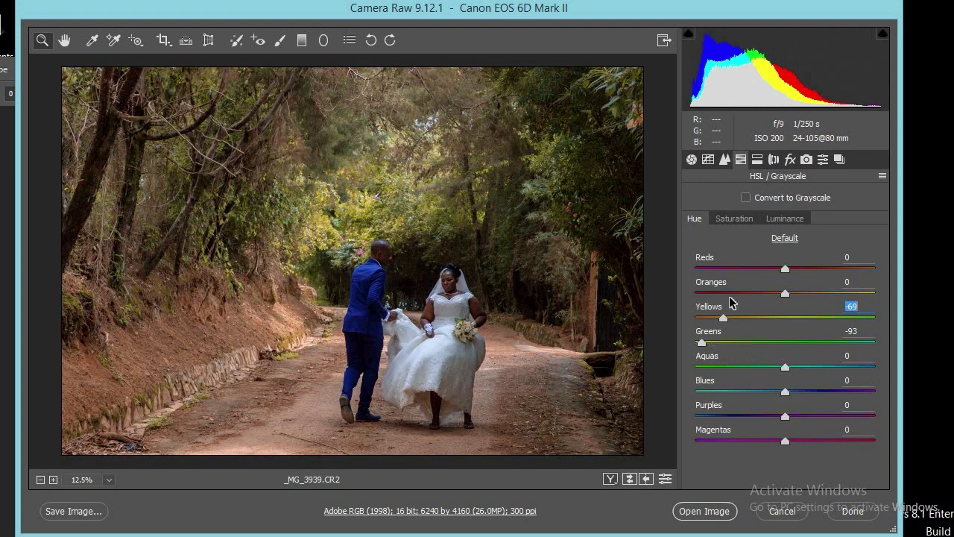
Mute the foliage by setting the Greens saturation to -28
left_click(750, 218)
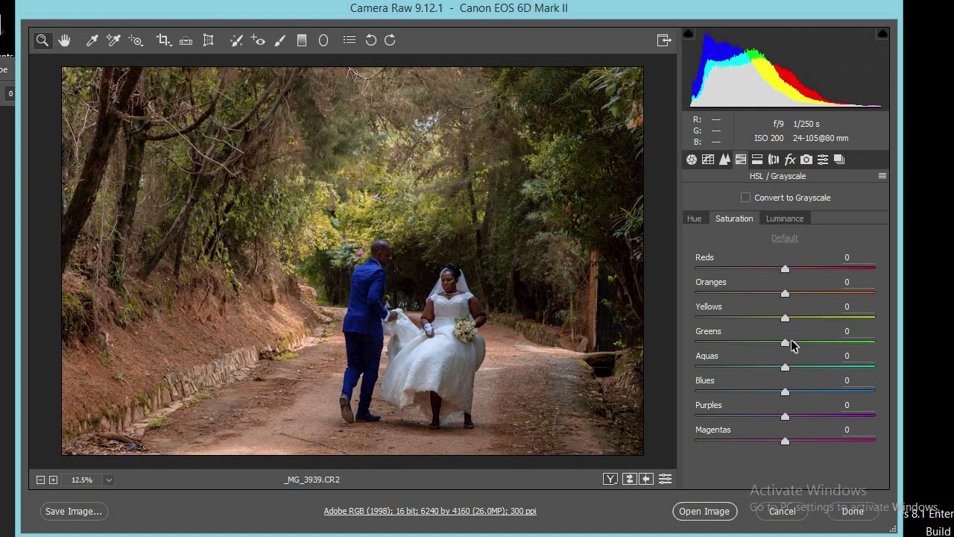
left_click_drag(785, 342, 760, 341)
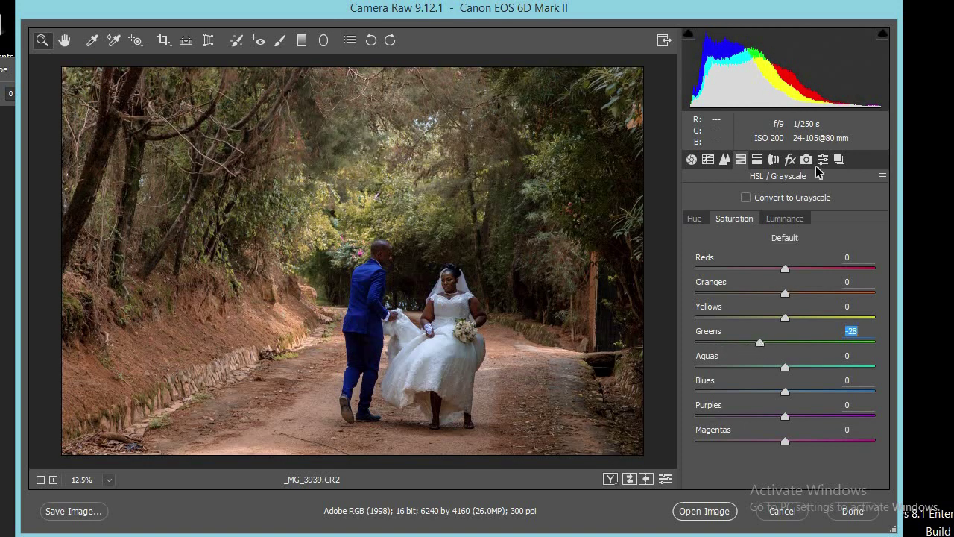
Darken the foliage by setting the Greens luminance to -62
left_click(787, 219)
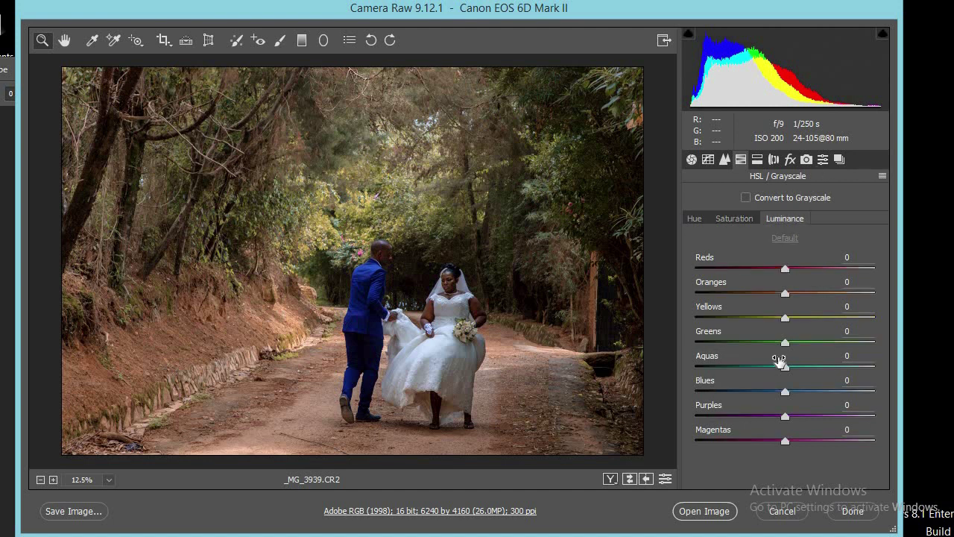
left_click_drag(786, 343, 730, 341)
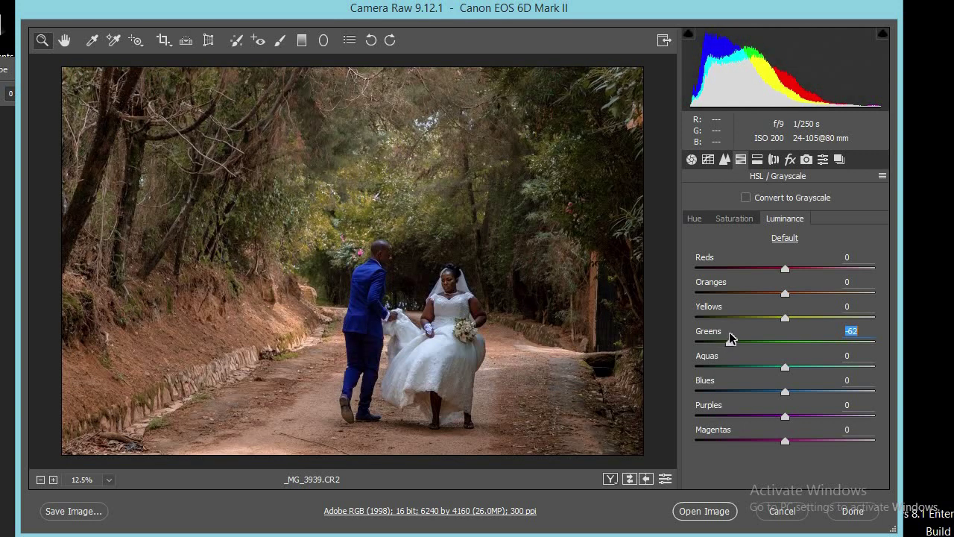
Enable chromatic aberration removal in the lens corrections while inspecting the bright sky gaps between the branches up close
left_click(773, 161)
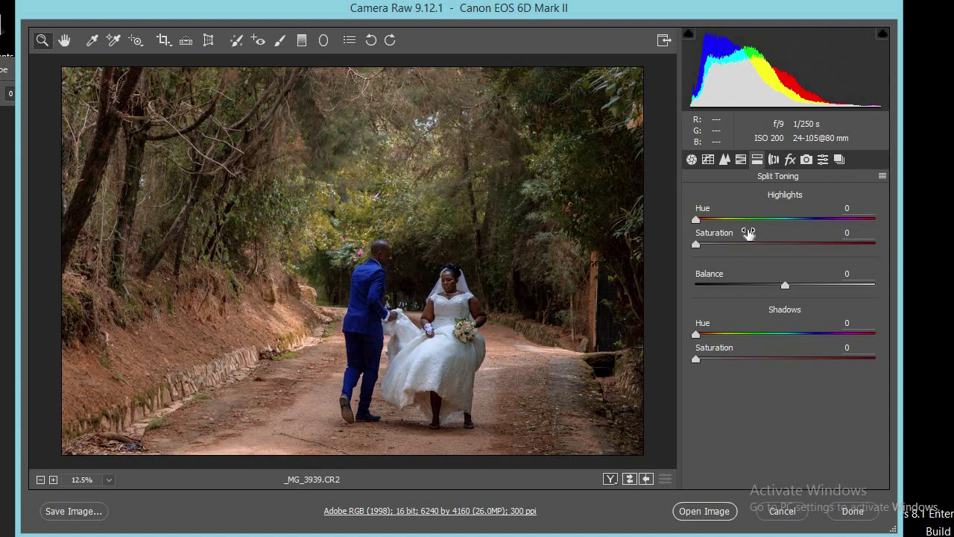
left_click(774, 159)
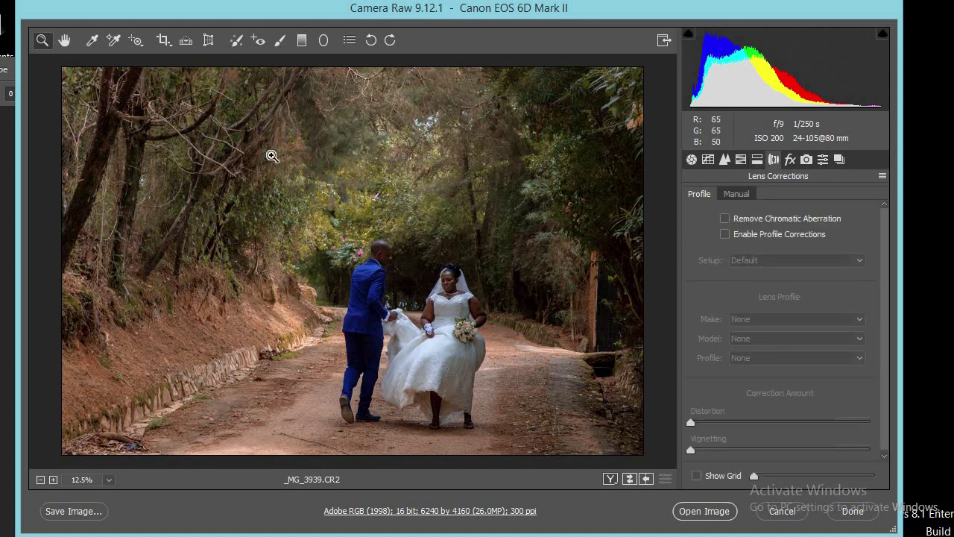
left_click(423, 120)
left_click(378, 160)
left_click(314, 209)
left_click(275, 243)
left_click(274, 243)
left_click(399, 290)
left_click(496, 323)
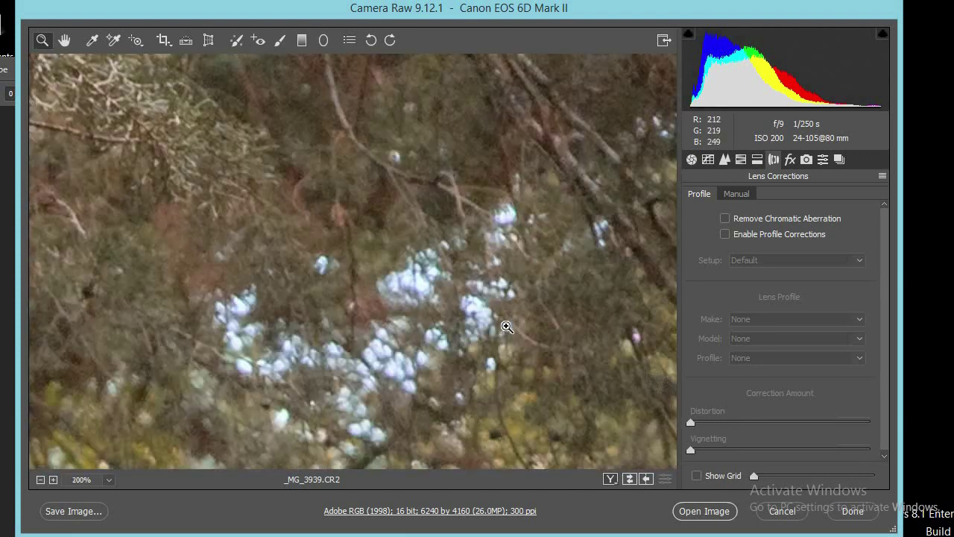
left_click(366, 231)
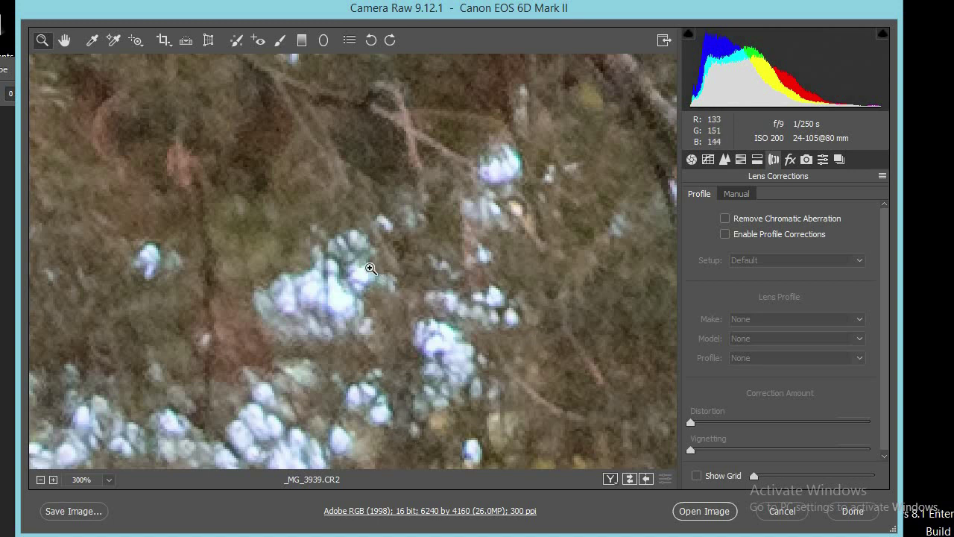
left_click(726, 220)
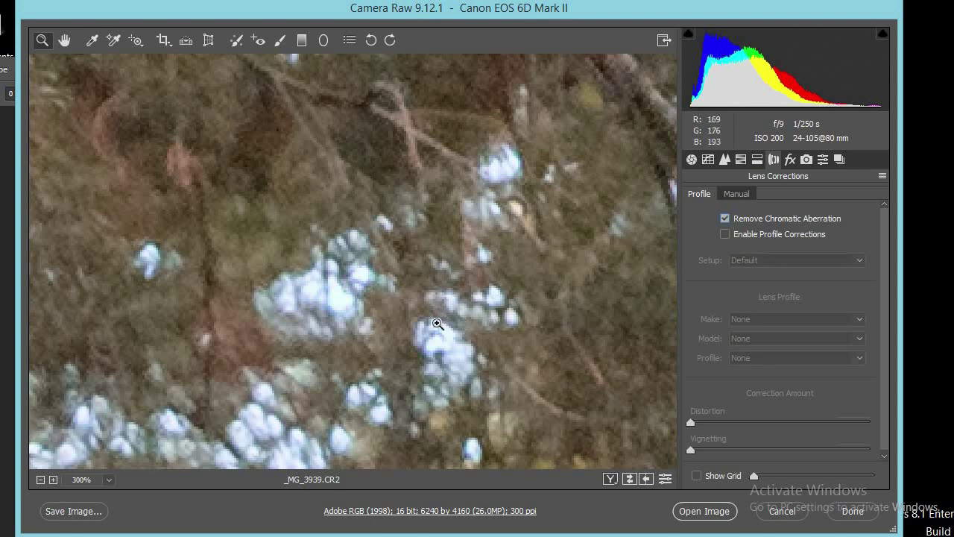
Compare the color fringes around the bright gaps with chromatic aberration removal off and on, leaving it enabled
left_click(393, 269)
left_click(330, 273)
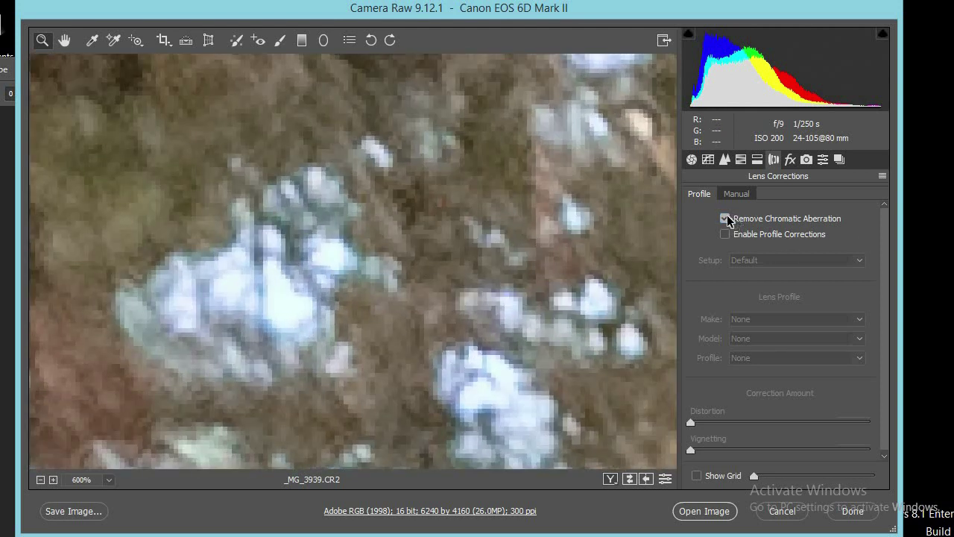
left_click(726, 219)
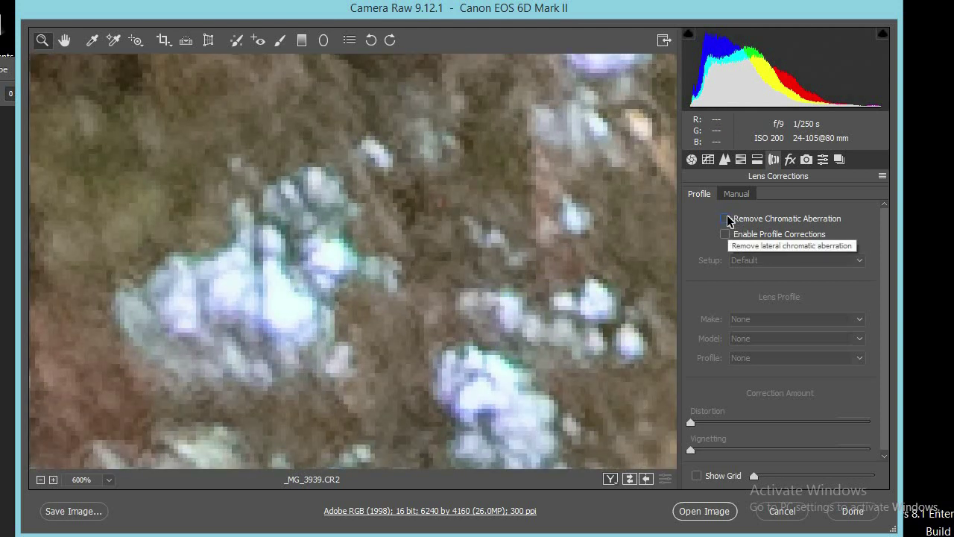
left_click(726, 218)
left_click(726, 219)
left_click(727, 219)
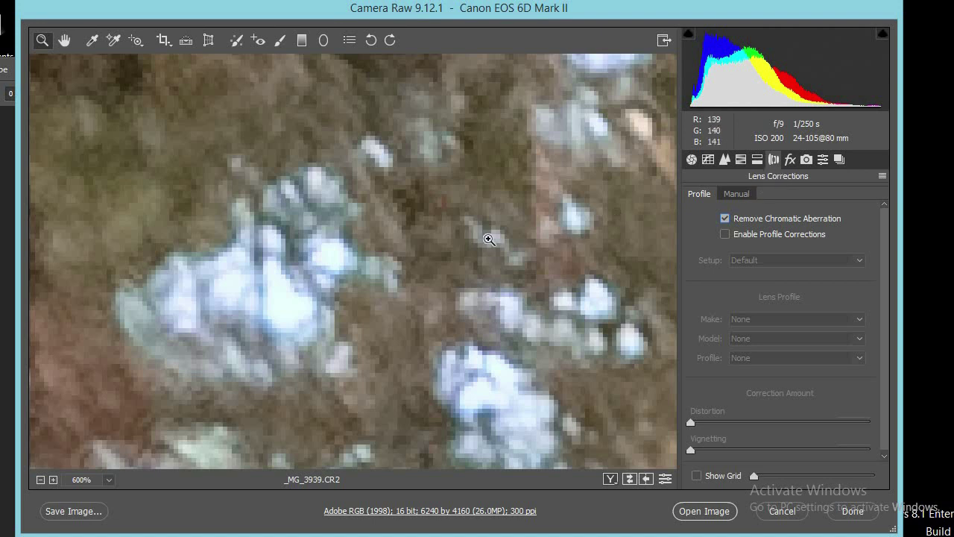
Darken the edges of the whole photo with a post-crop vignette, setting its Amount to -31 and Feather to 62
left_click(436, 200, "alt")
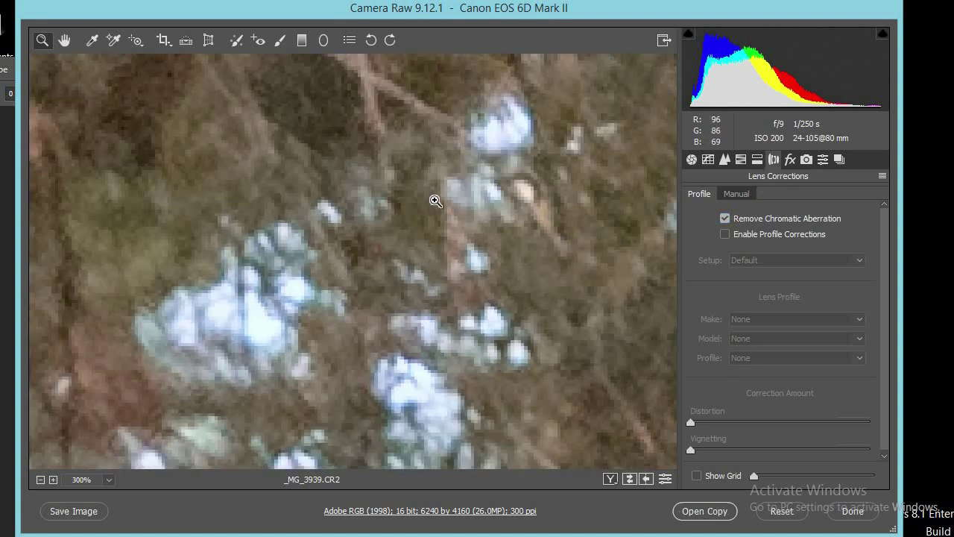
left_click(435, 201, "alt")
left_click(435, 200, "alt")
left_click(435, 200, "alt")
left_click(436, 201, "alt")
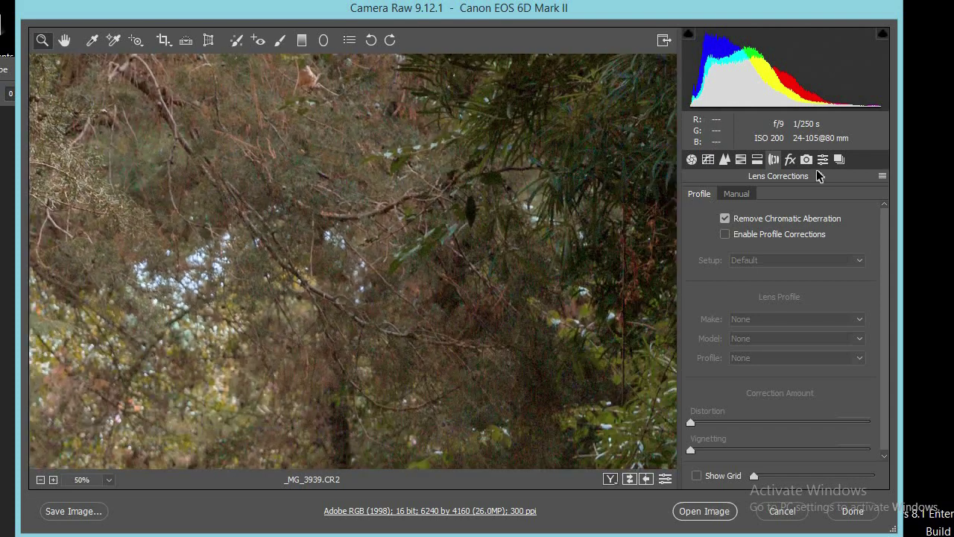
left_click(791, 159)
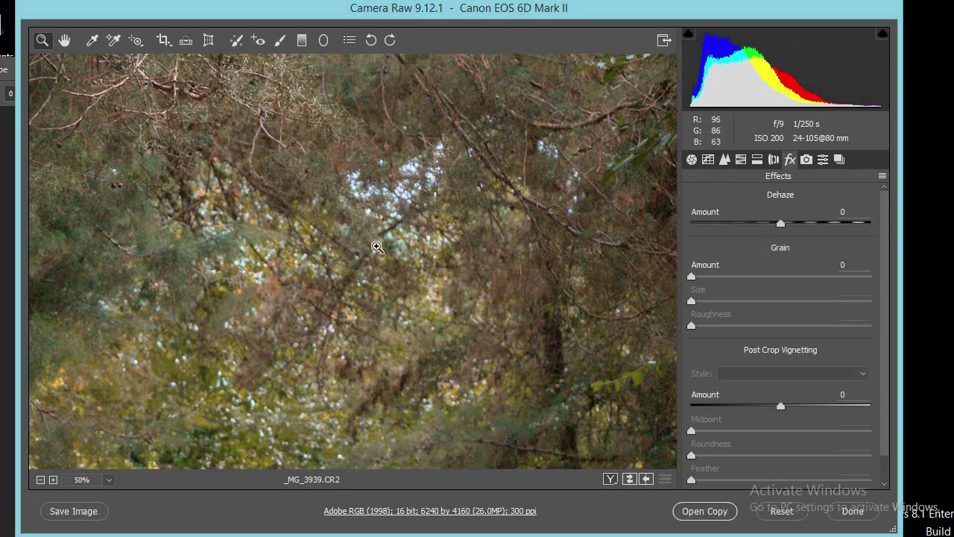
left_click(376, 246, "alt")
left_click(377, 246, "alt")
left_click(376, 246, "alt")
left_click(376, 246, "alt")
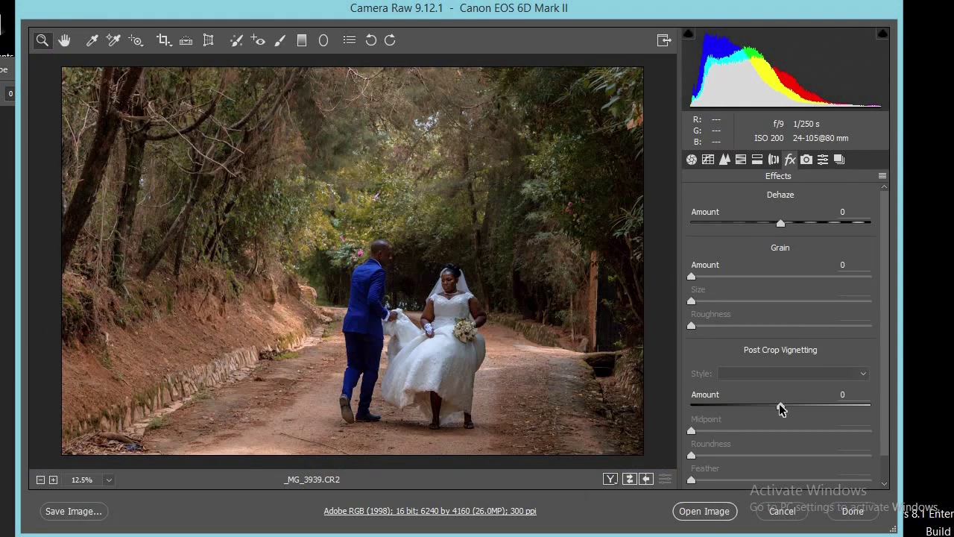
left_click_drag(781, 406, 757, 406)
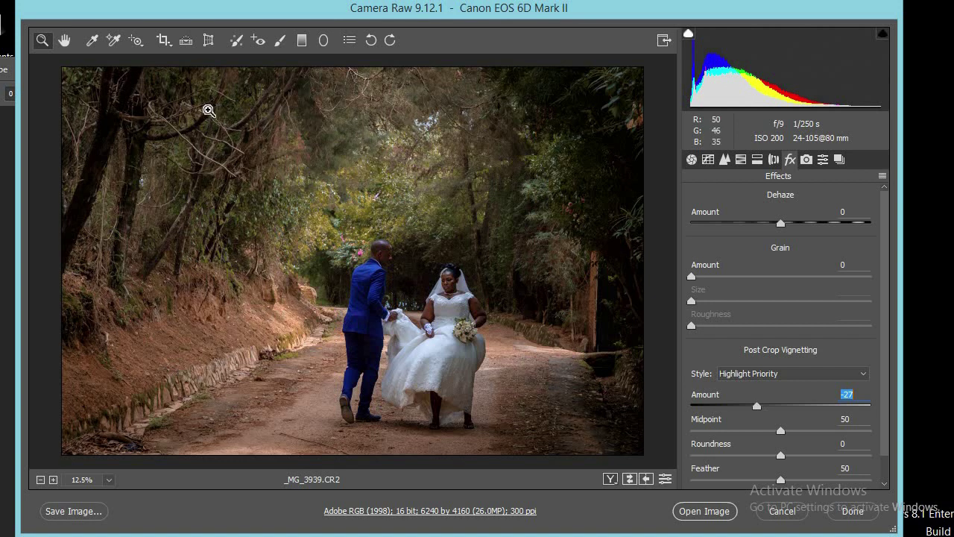
mouse_move(757, 407)
left_mouse_down()
mouse_move(720, 404)
mouse_move(767, 406)
mouse_move(755, 405)
left_mouse_up()
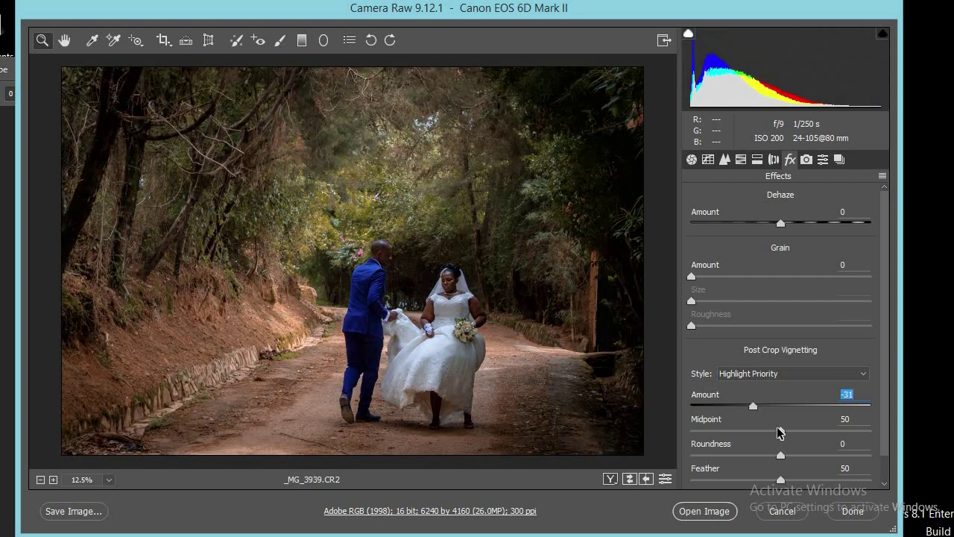
left_click_drag(781, 481, 806, 481)
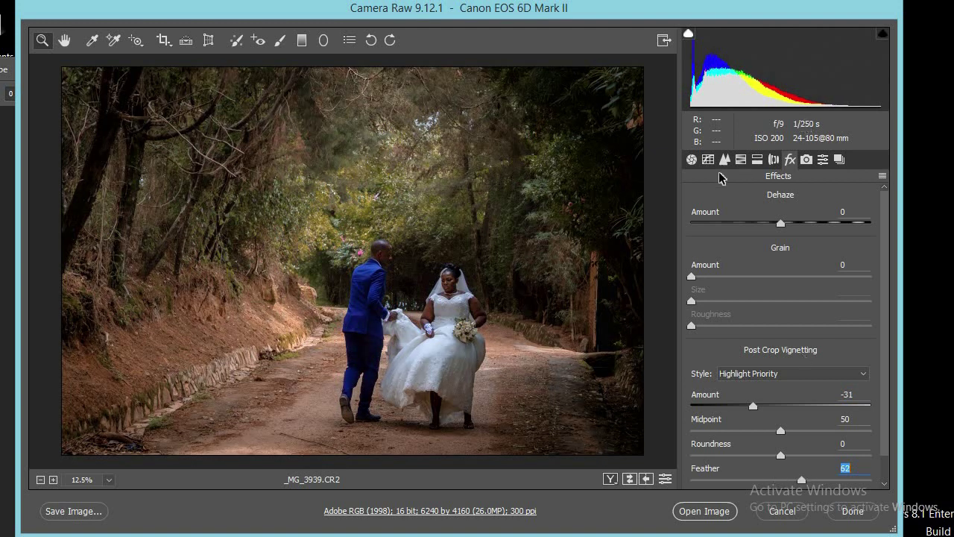
Open the camera calibration settings for the photo
left_click(807, 159)
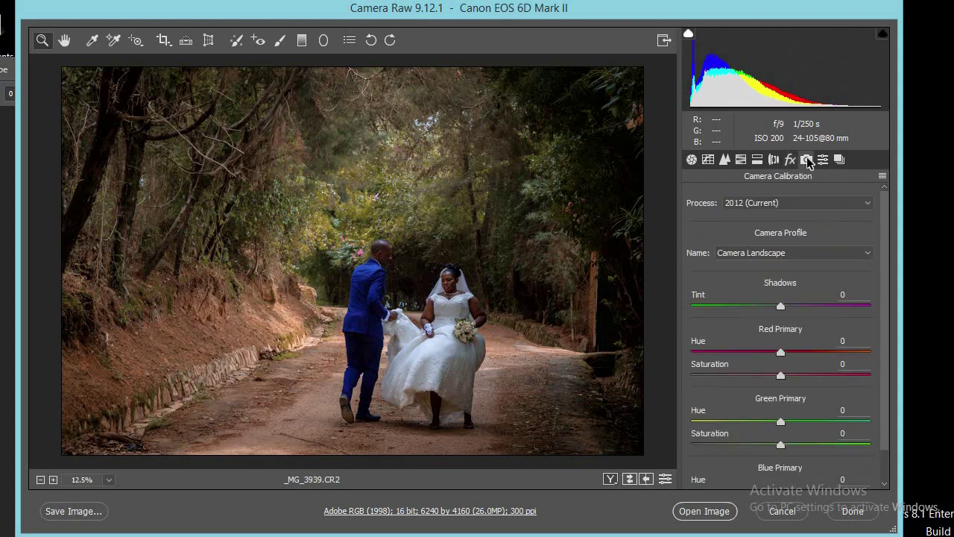